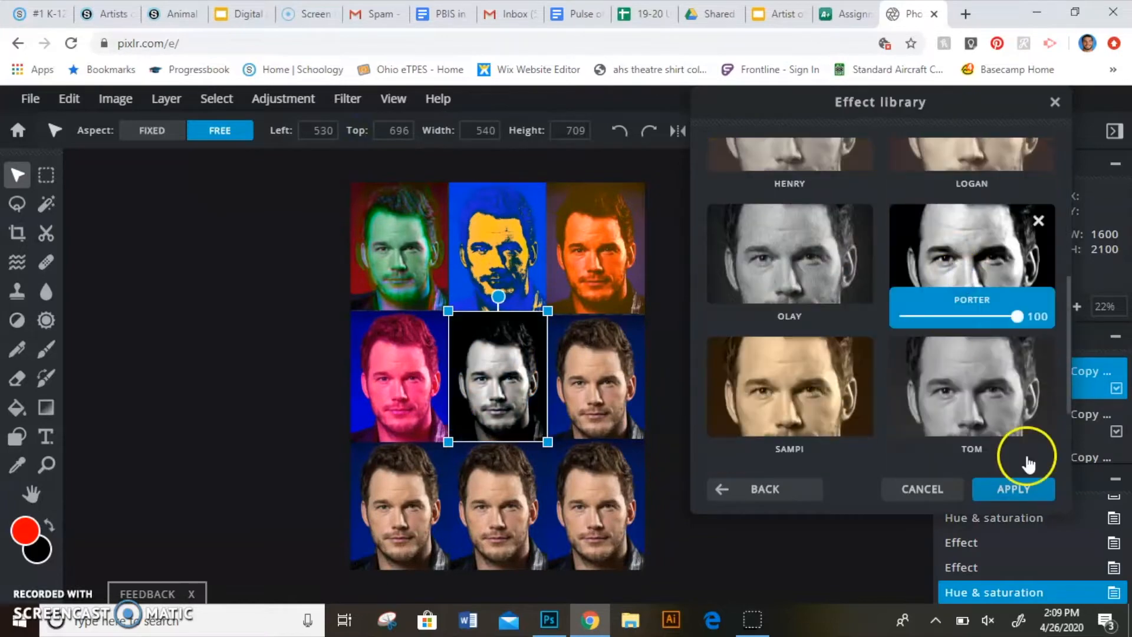
# Step: Apply the Porter effect at 100 to the centre portrait and the Greg effect to the right portrait in the middle row
pyautogui.click(1014, 489)
pyautogui.click(595, 377)
pyautogui.click(347, 99)
pyautogui.click(450, 161)
pyautogui.click(745, 176)
pyautogui.scroll(-14, 913, 283)
pyautogui.scroll(6, 914, 280)
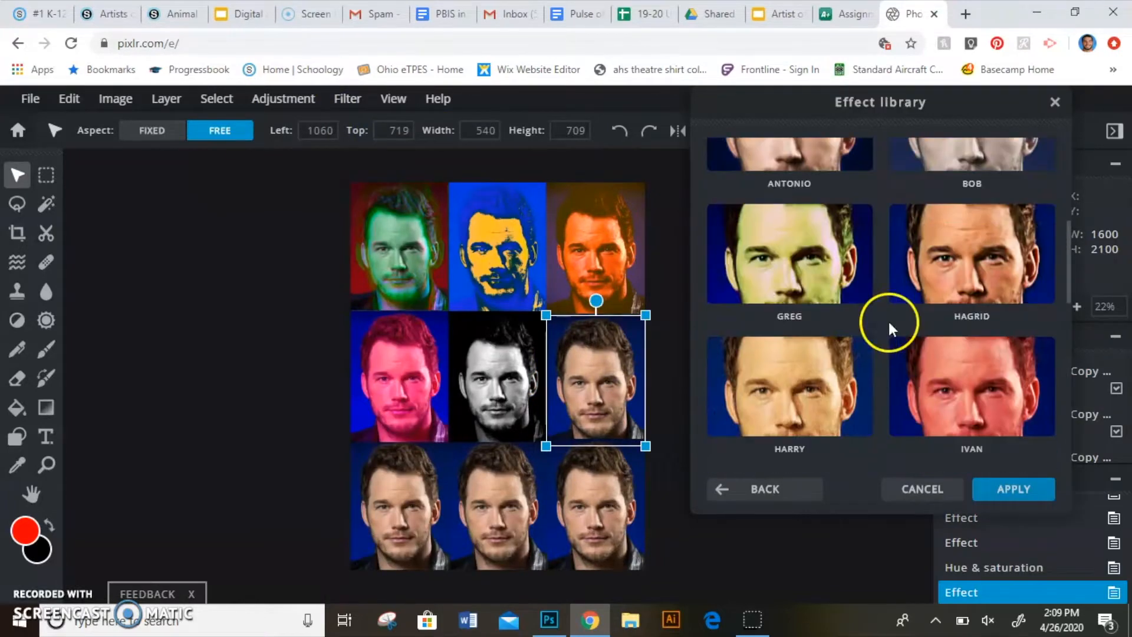
pyautogui.click(814, 277)
pyautogui.click(1014, 489)
# Step: Apply a Gaussian blur to the right portrait in the grid's middle row
pyautogui.click(348, 99)
pyautogui.click(390, 259)
pyautogui.moveTo(800, 294); pyautogui.dragTo(938, 294)
pyautogui.click(976, 338)
# Step: Pixelate the first portrait in the grid's bottom row with a high amount
pyautogui.click(400, 504)
pyautogui.click(348, 98)
pyautogui.click(389, 354)
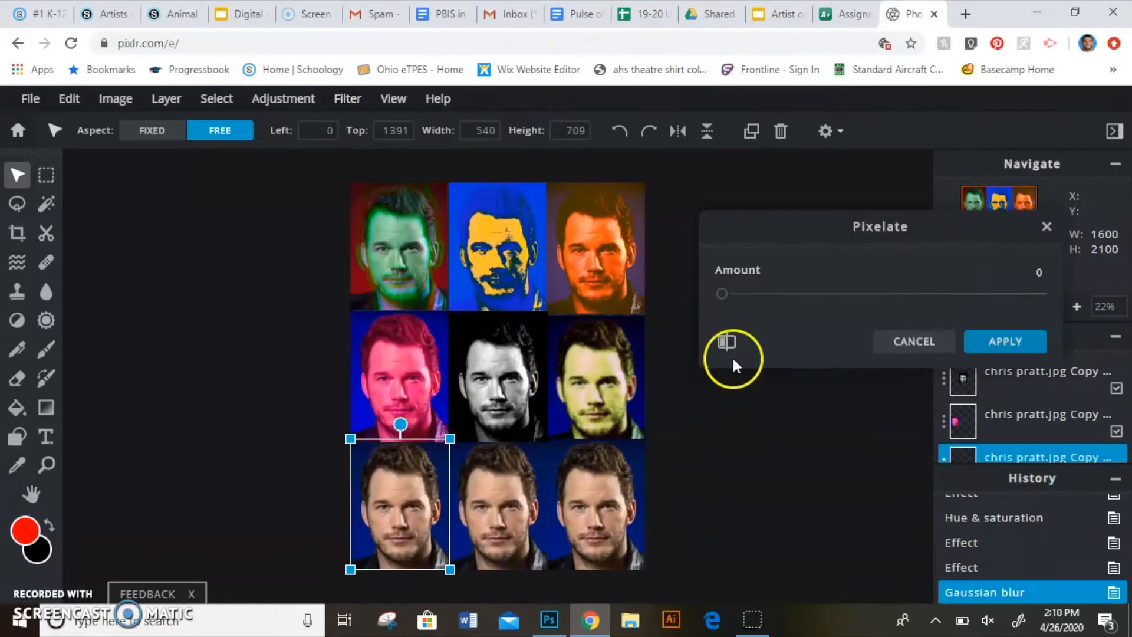
pyautogui.moveTo(722, 293); pyautogui.dragTo(1021, 311)
pyautogui.click(1005, 342)
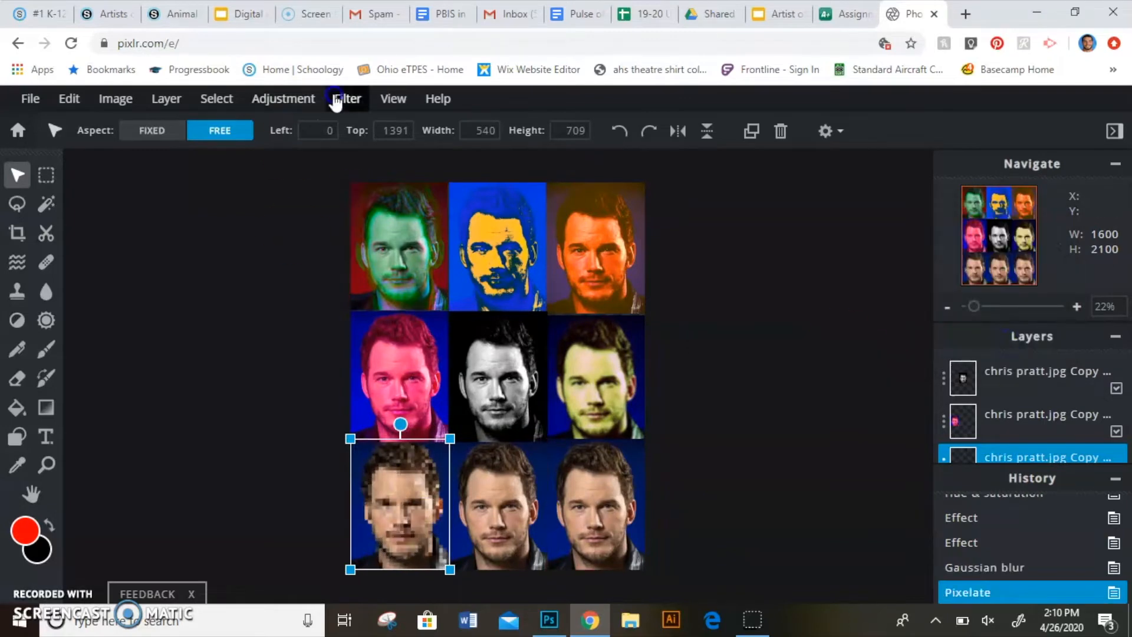
# Step: Apply an effect from the effect library to the pixelated portrait in the bottom row
pyautogui.click(347, 99)
pyautogui.click(389, 127)
pyautogui.click(825, 188)
pyautogui.click(997, 330)
pyautogui.click(1014, 489)
pyautogui.click(922, 489)
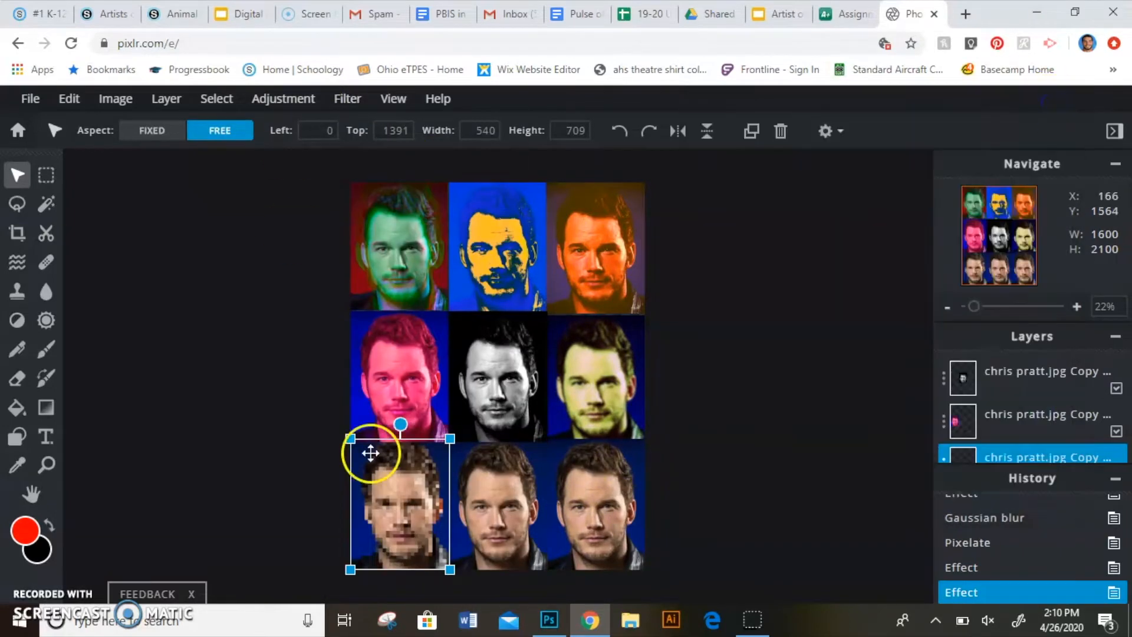
# Step: Apply an effect from the Nature category to the middle portrait in the grid's bottom row
pyautogui.click(499, 504)
pyautogui.click(347, 98)
pyautogui.click(390, 127)
pyautogui.click(1017, 392)
pyautogui.click(790, 321)
pyautogui.click(1014, 489)
# Step: Apply the Trotto effect at 100 to the middle portrait in the bottom row
pyautogui.click(347, 99)
pyautogui.click(780, 256)
pyautogui.click(968, 193)
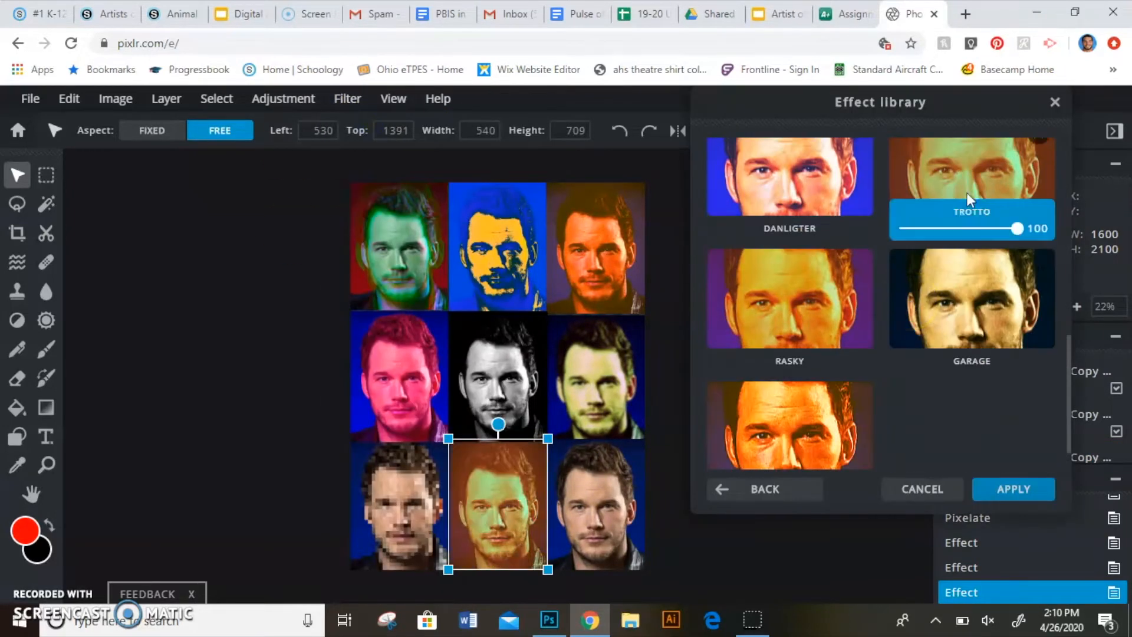
pyautogui.click(1014, 489)
# Step: Apply an effect from the Tuning category to the last portrait in the grid's bottom row
pyautogui.click(595, 504)
pyautogui.click(347, 98)
pyautogui.click(389, 127)
pyautogui.click(926, 283)
pyautogui.click(795, 392)
pyautogui.click(1014, 489)
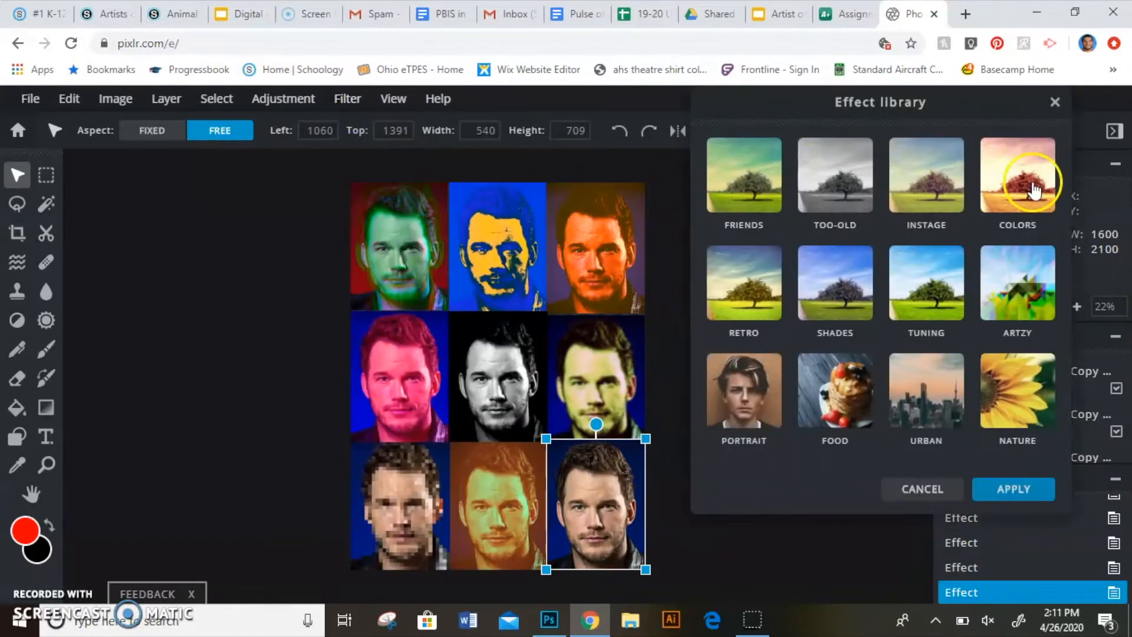
pyautogui.click(923, 489)
pyautogui.click(283, 98)
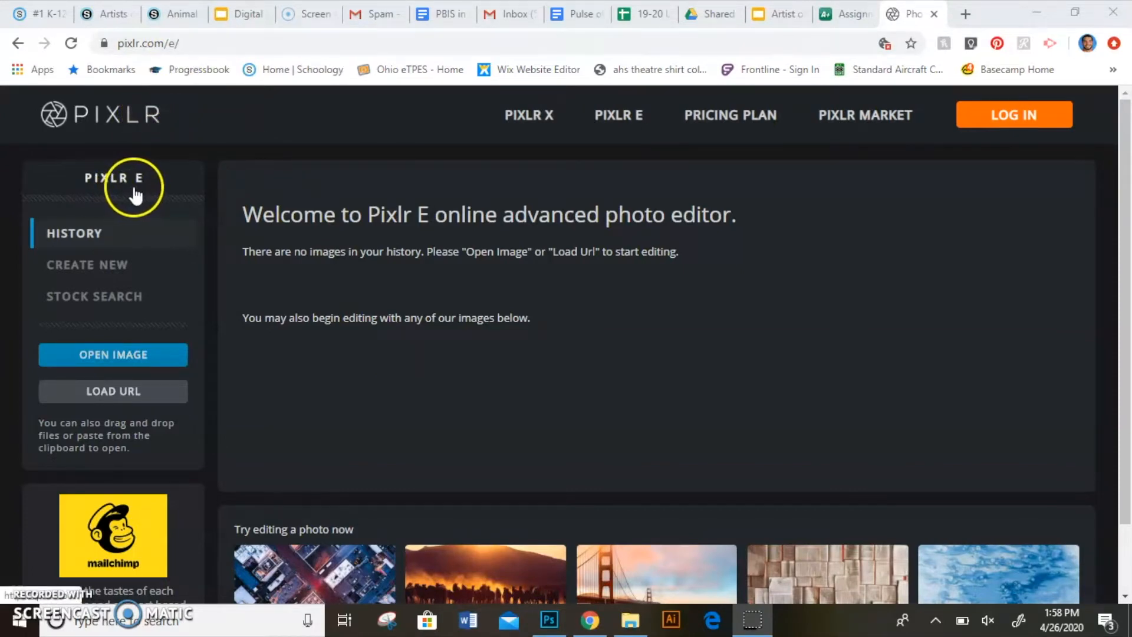
# Step: Create a new image 1600 px wide and 2100 px high without a background, named "portrait" plus the student's surname
pyautogui.click(91, 269)
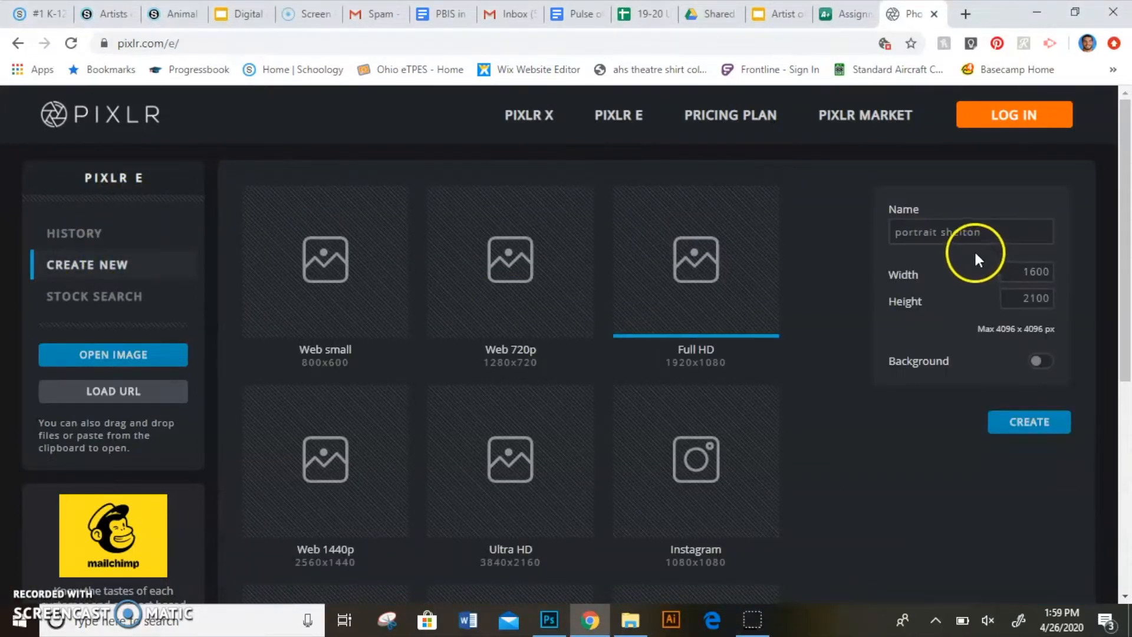
pyautogui.click(934, 232)
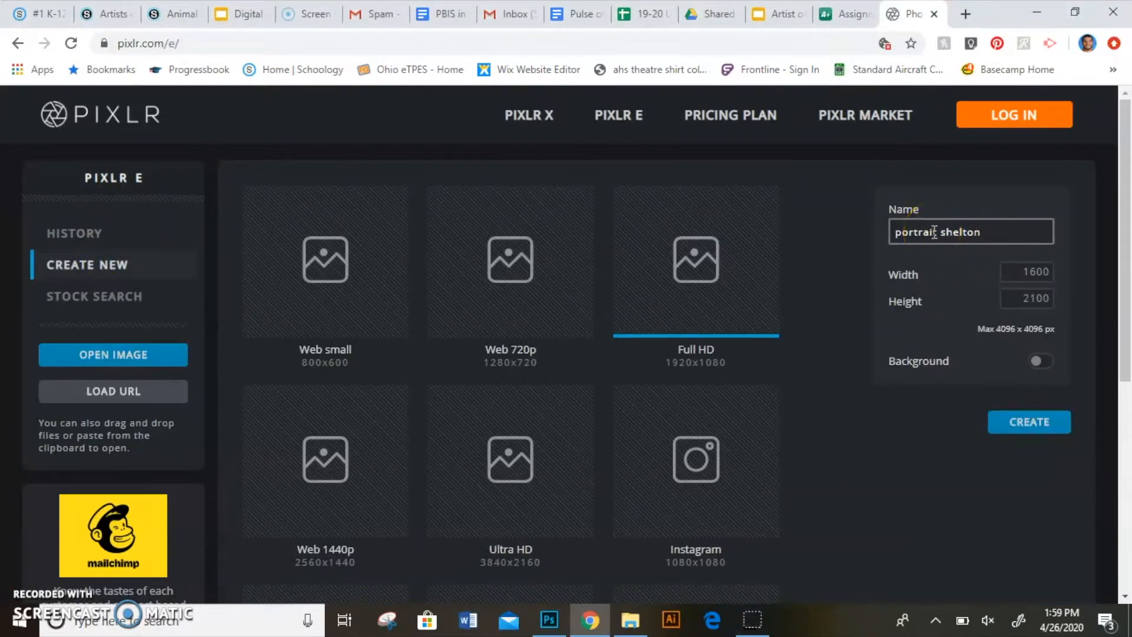
pyautogui.click(947, 248)
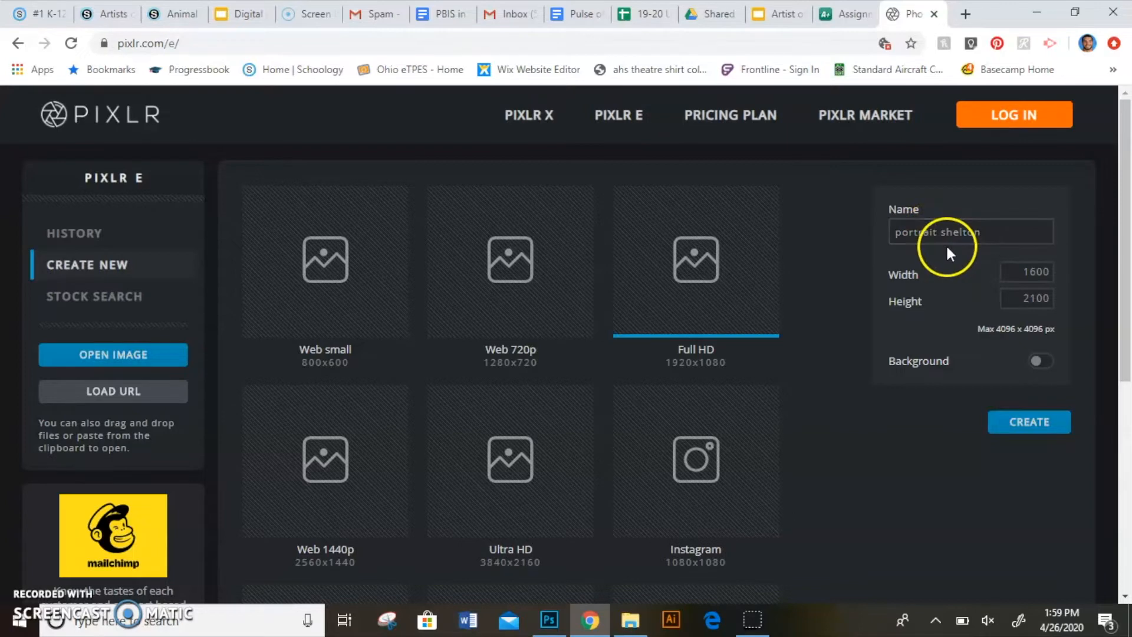
pyautogui.click(915, 239)
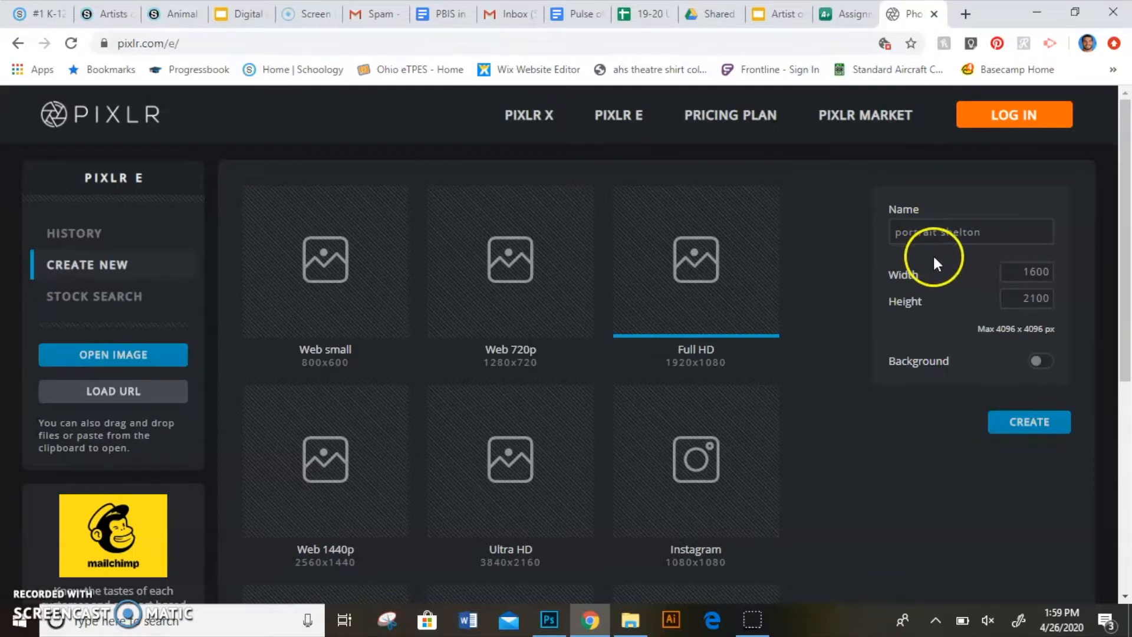
pyautogui.press('Tab')
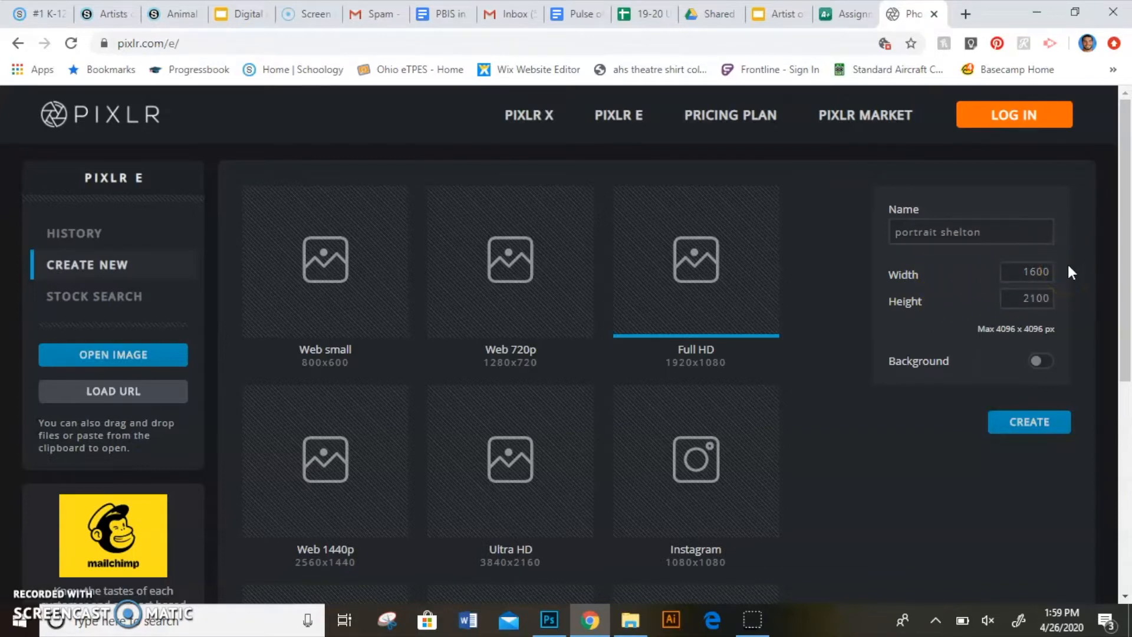
pyautogui.click(1024, 272)
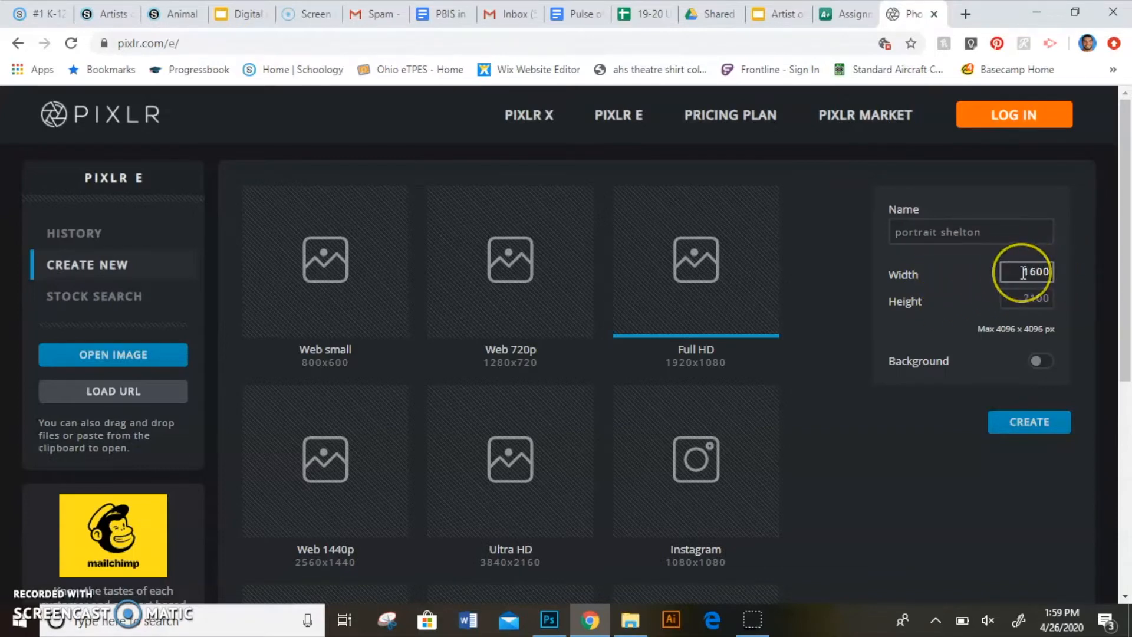
pyautogui.click(1043, 272)
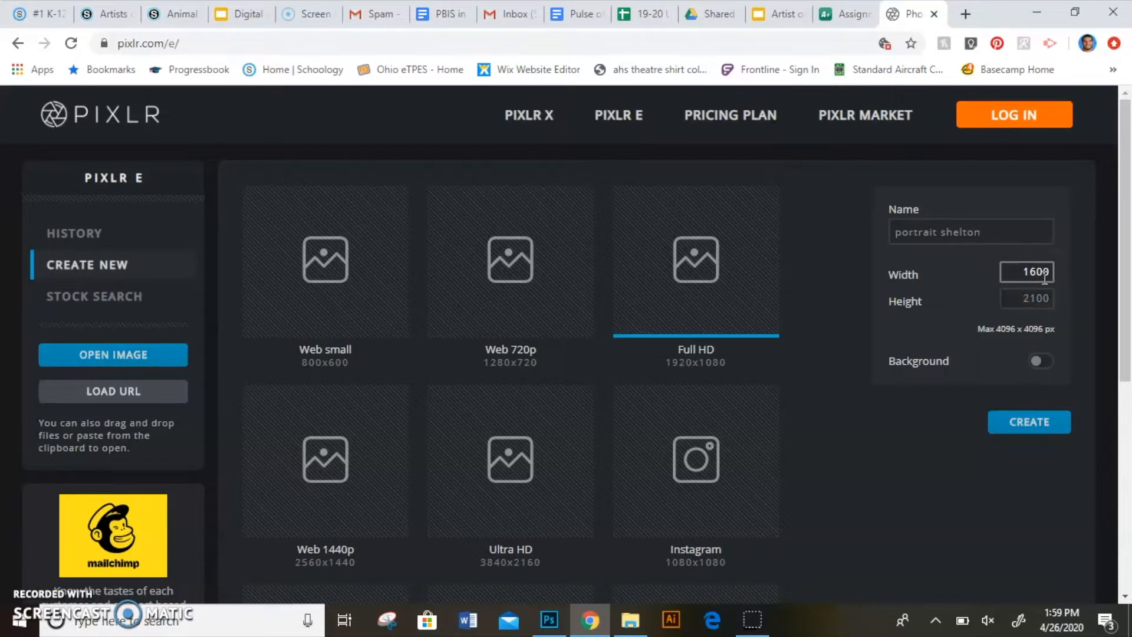
pyautogui.click(1057, 282)
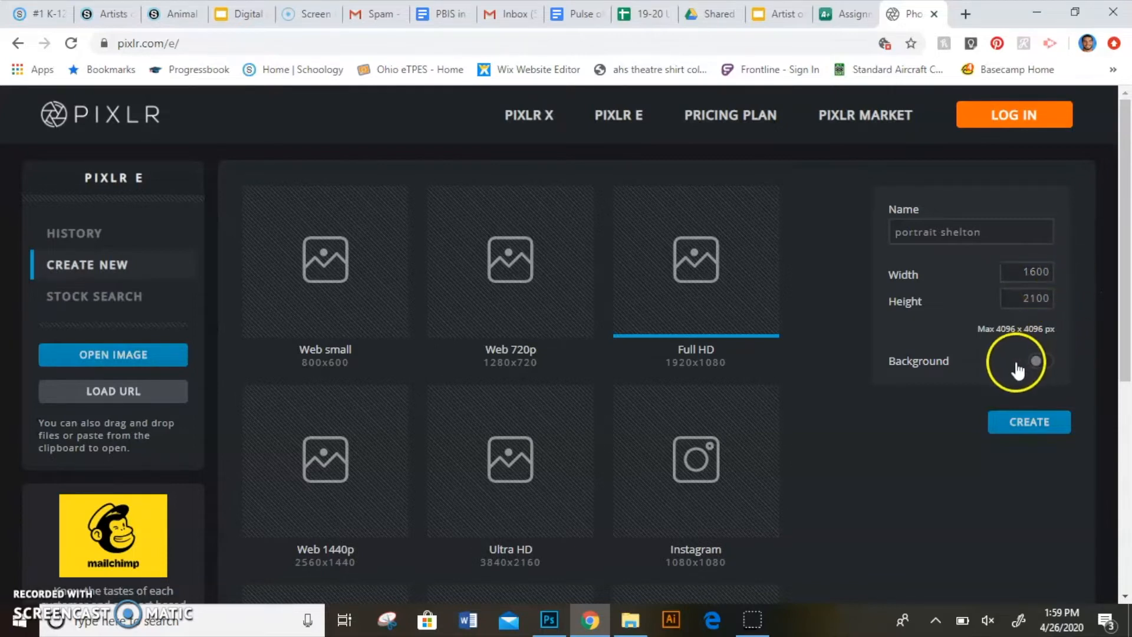
pyautogui.click(1039, 429)
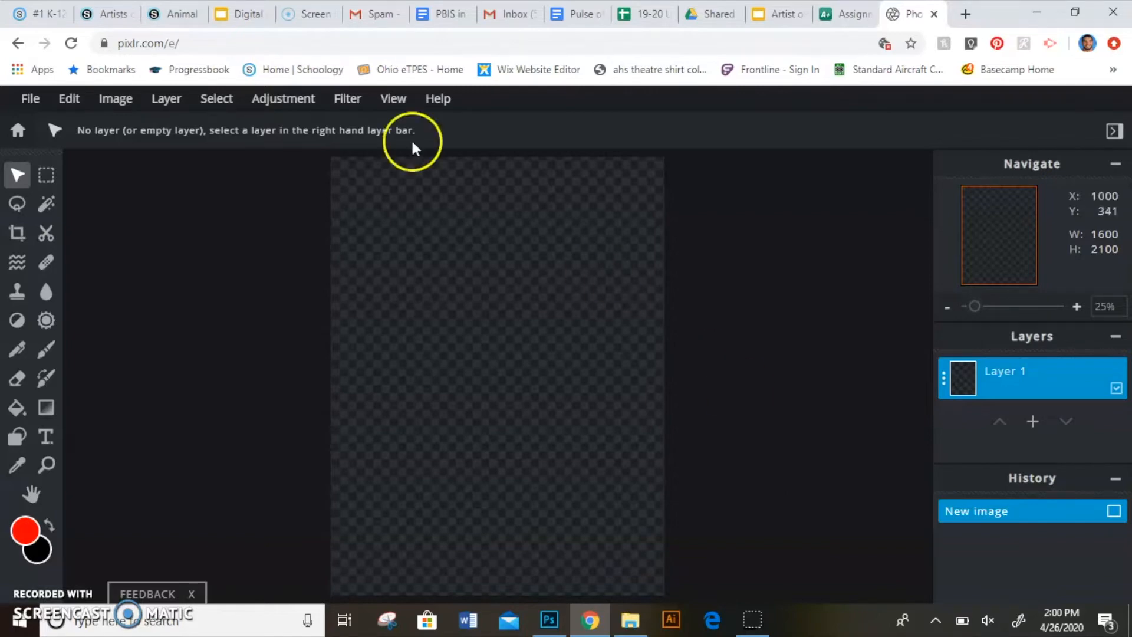
# Step: Add chris pratt.jpg as a layer and scale it down to about 512 × 672 px in the canvas's upper-left corner
pyautogui.click(160, 102)
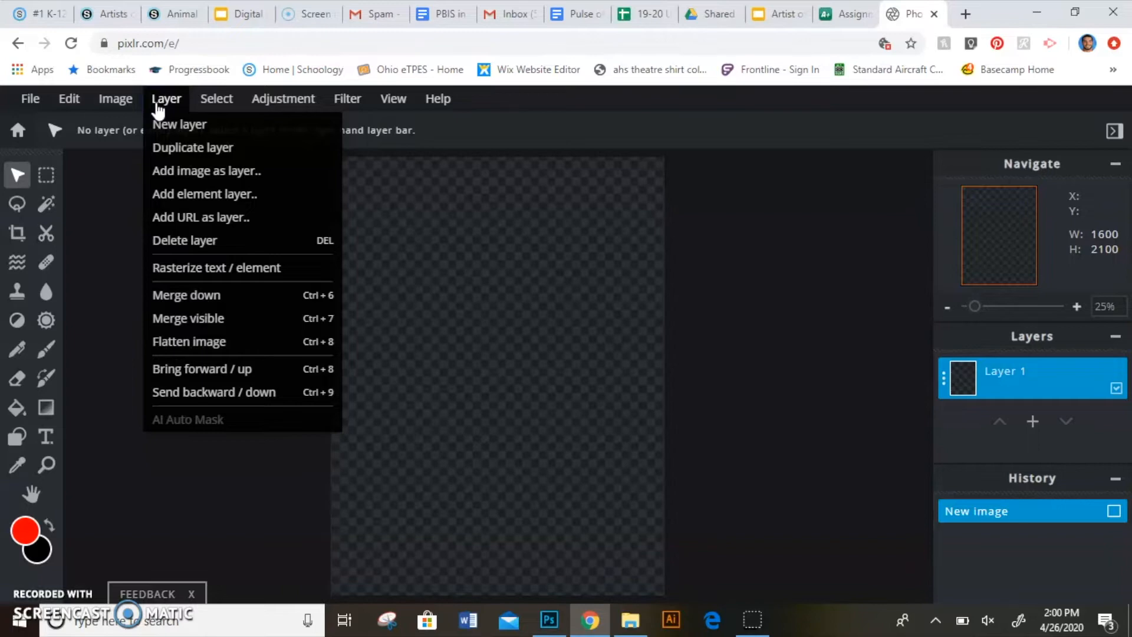
pyautogui.click(198, 174)
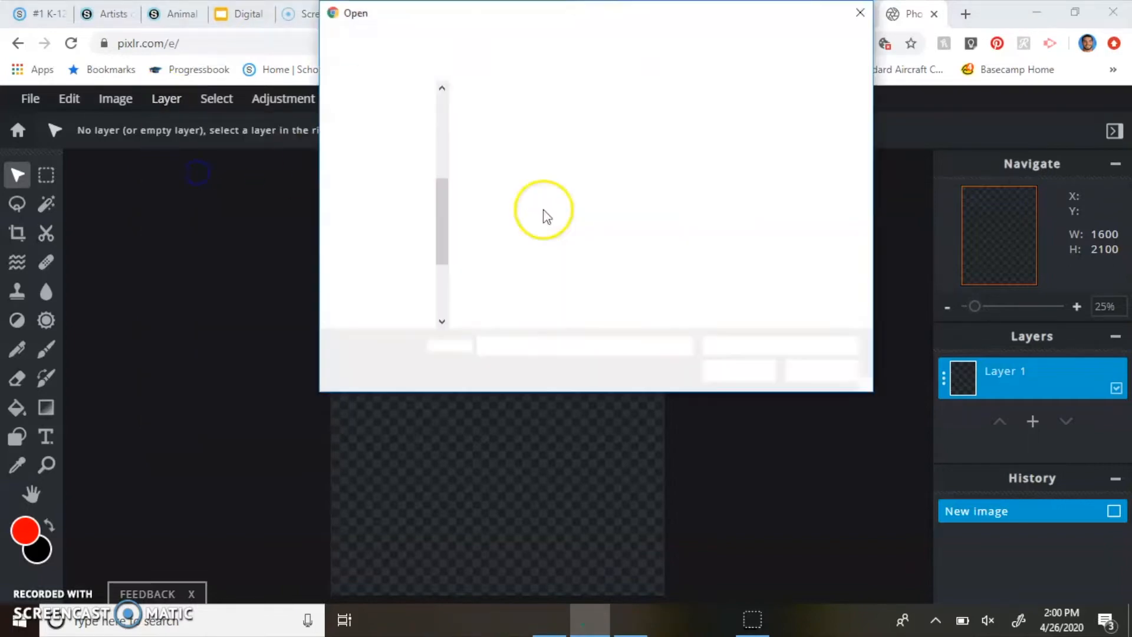
pyautogui.doubleClick(621, 143)
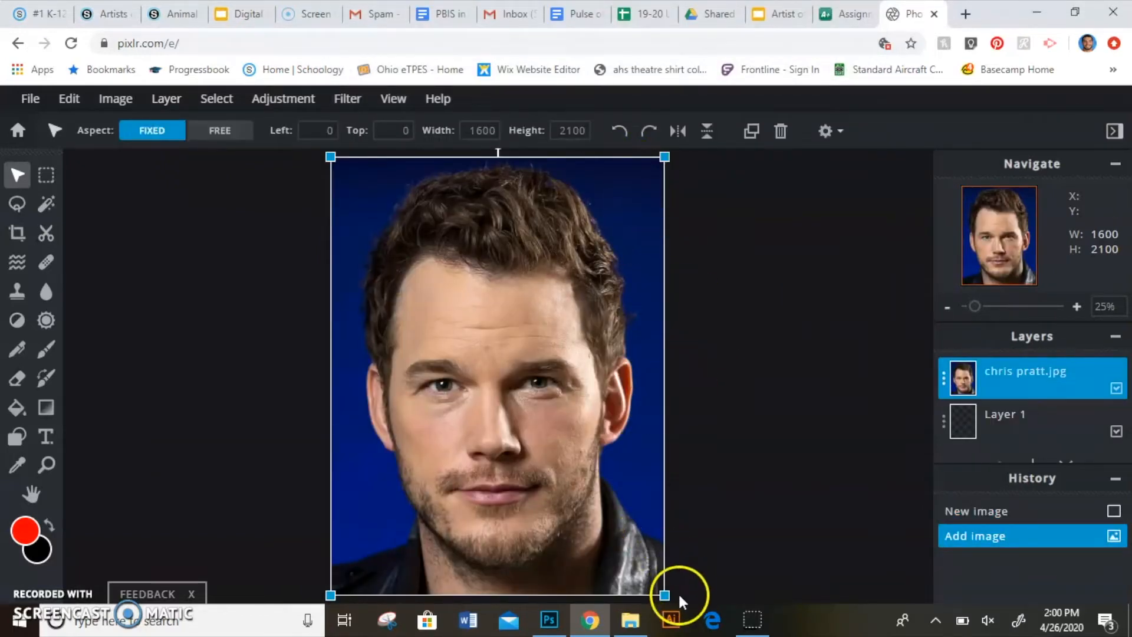
pyautogui.moveTo(665, 595); pyautogui.dragTo(438, 297)
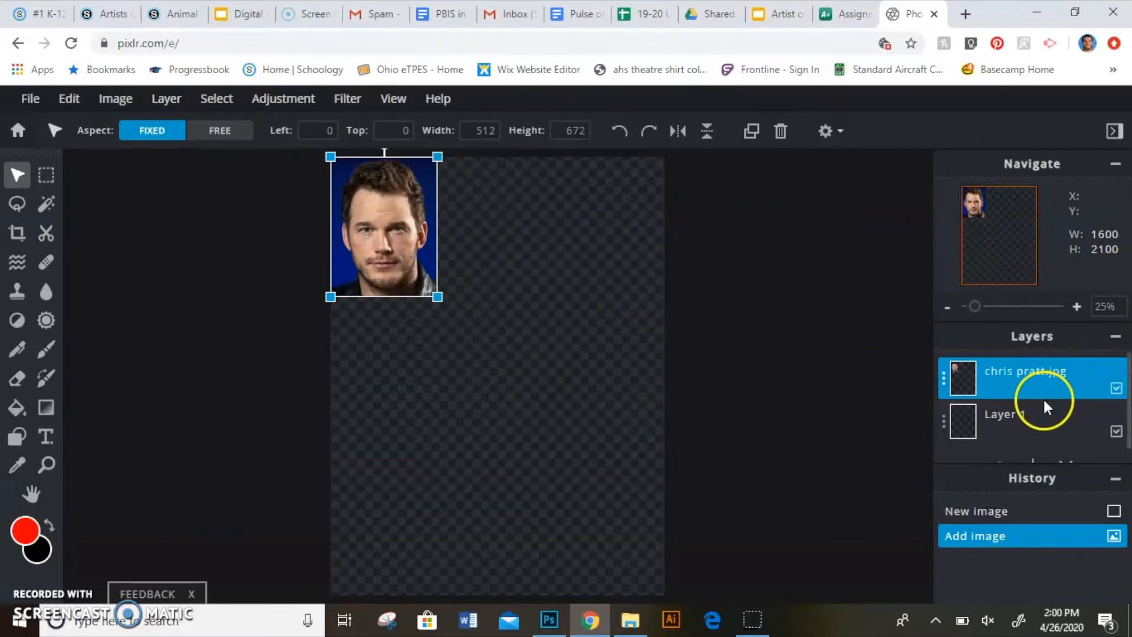
# Step: Duplicate the chris pratt.jpg layer and move the copy directly beside the original, about 520 px from the canvas's left edge
pyautogui.click(1022, 388)
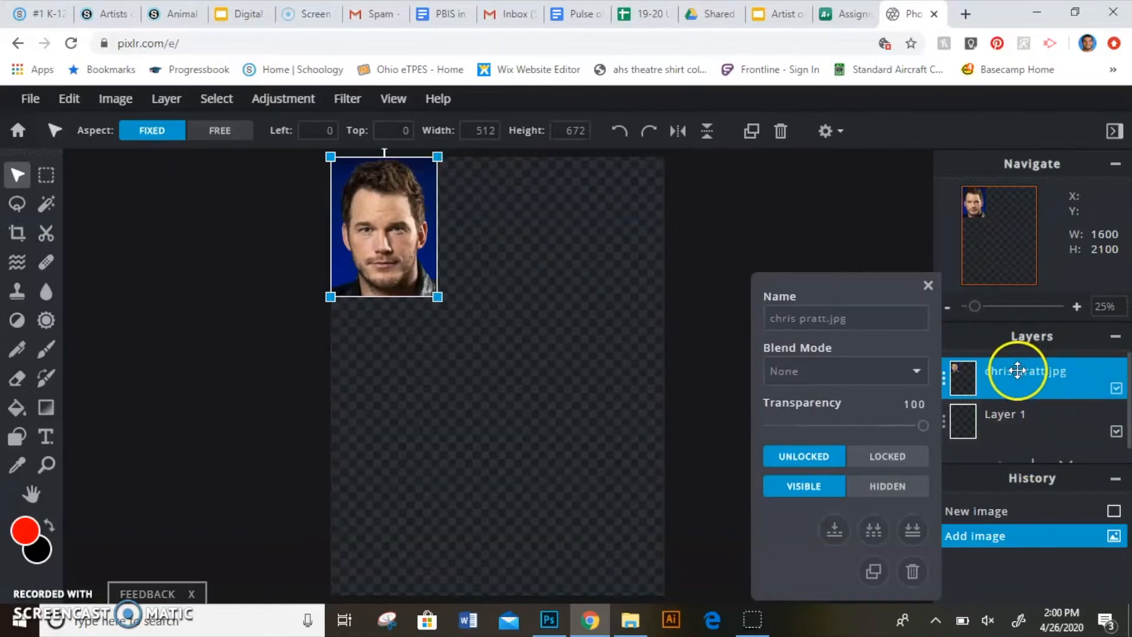
pyautogui.click(874, 572)
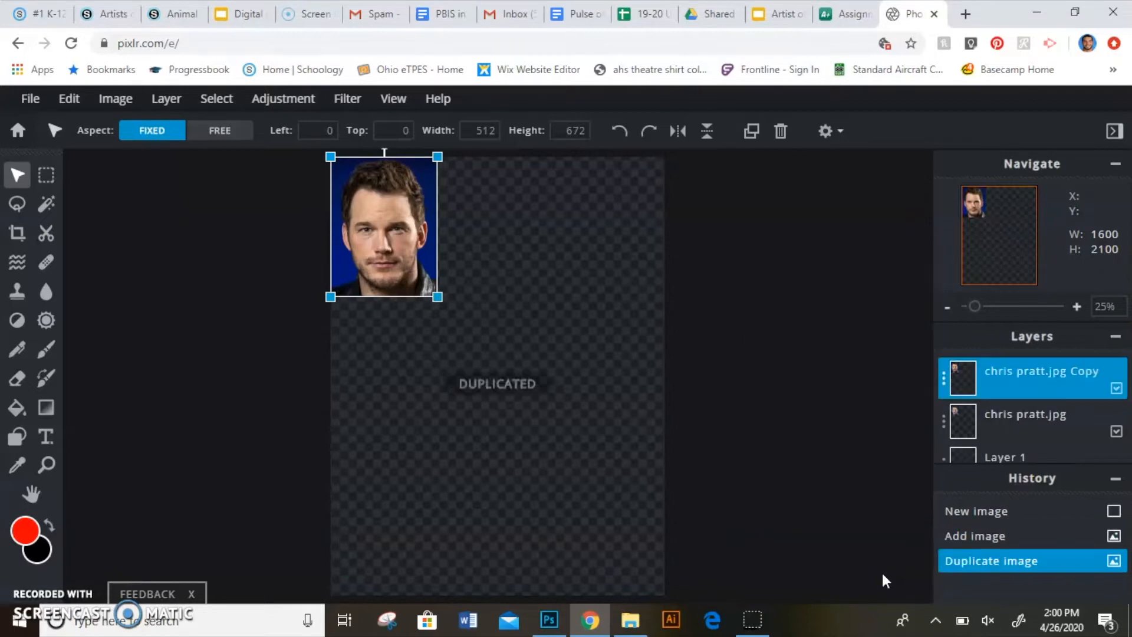
pyautogui.click(407, 204)
pyautogui.moveTo(407, 204); pyautogui.dragTo(503, 211)
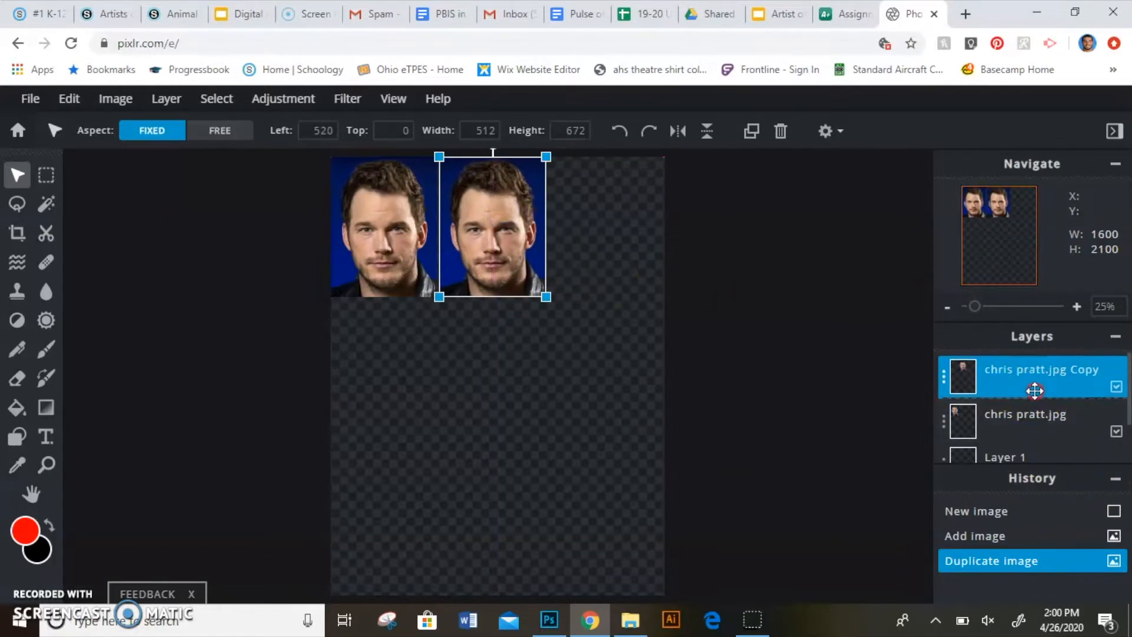
# Step: Duplicate the second portrait's layer and move the copy against the canvas's right edge in the top row
pyautogui.click(1031, 385)
pyautogui.click(873, 570)
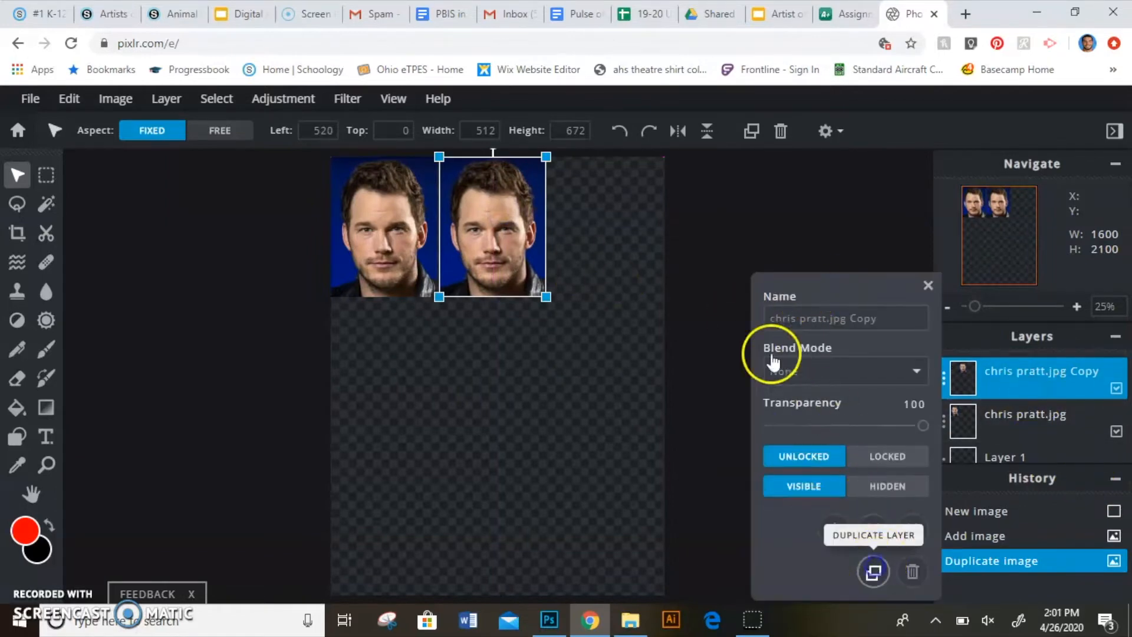
pyautogui.moveTo(519, 236); pyautogui.dragTo(635, 240)
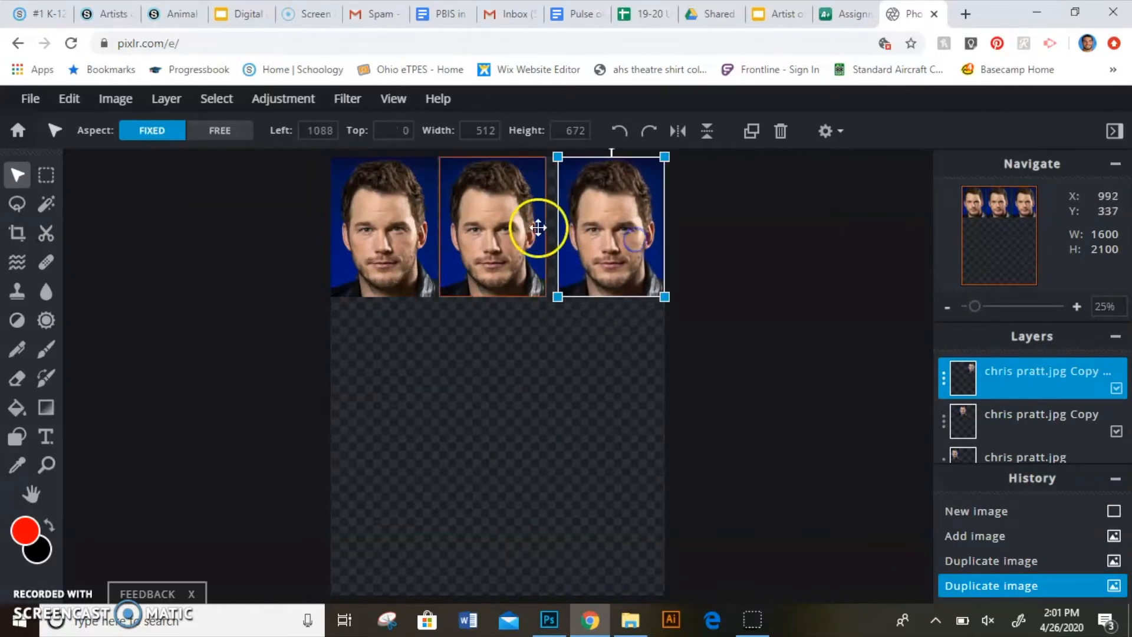
# Step: Enlarge the three portraits to about 532, 528 and 540 px wide and shift the middle one to close the gaps in the row
pyautogui.click(524, 259)
pyautogui.click(391, 235)
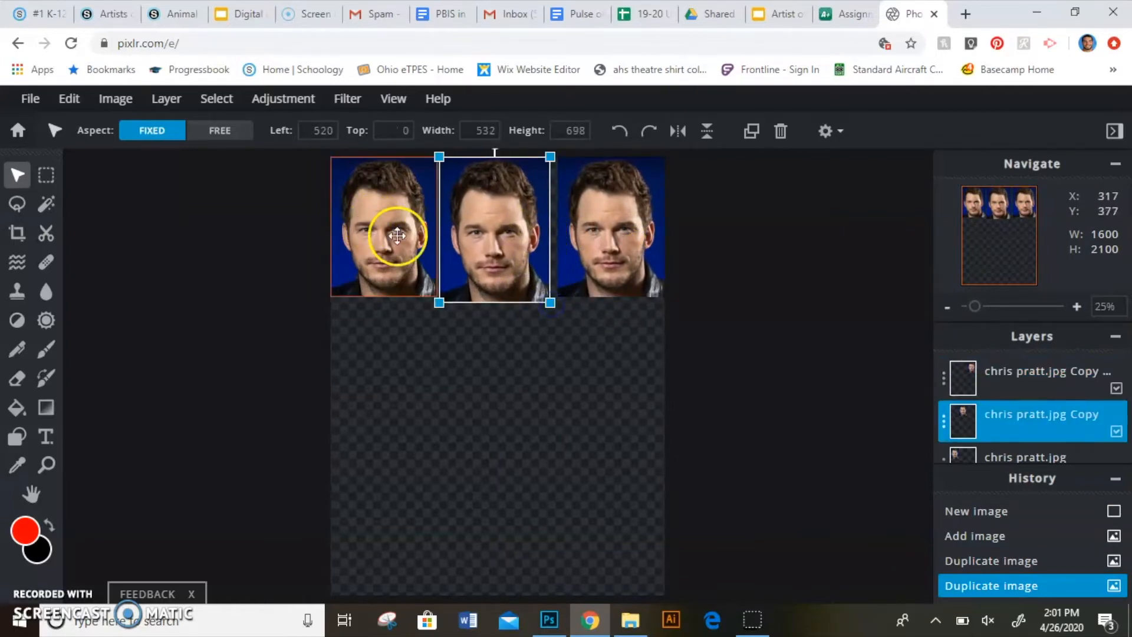
pyautogui.moveTo(437, 296); pyautogui.dragTo(443, 301)
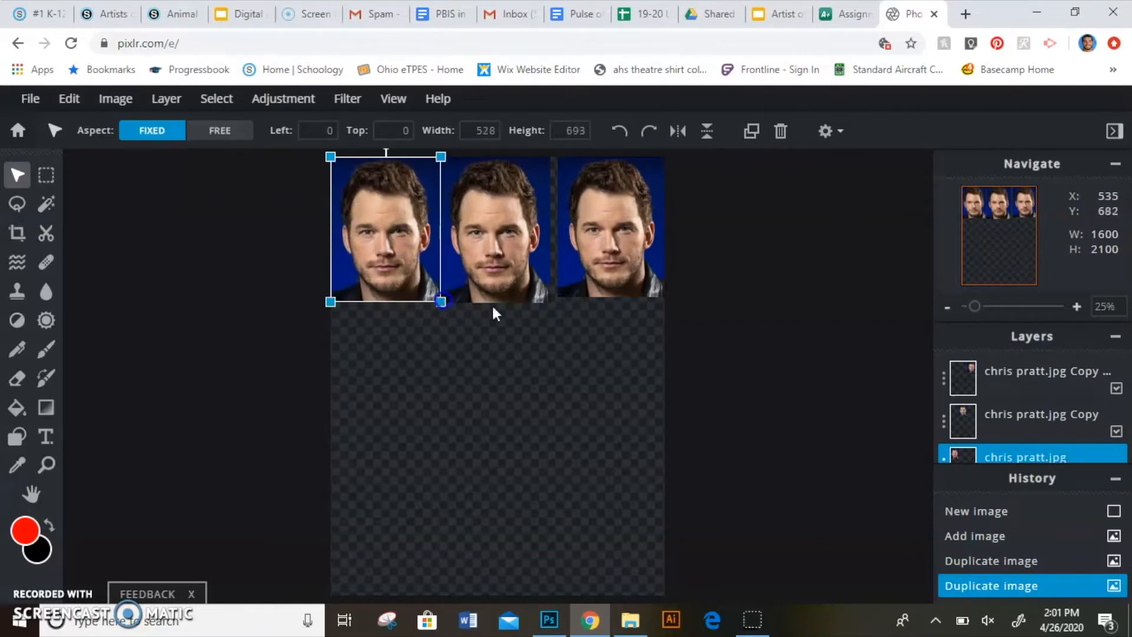
pyautogui.click(584, 277)
pyautogui.moveTo(558, 295); pyautogui.dragTo(553, 294)
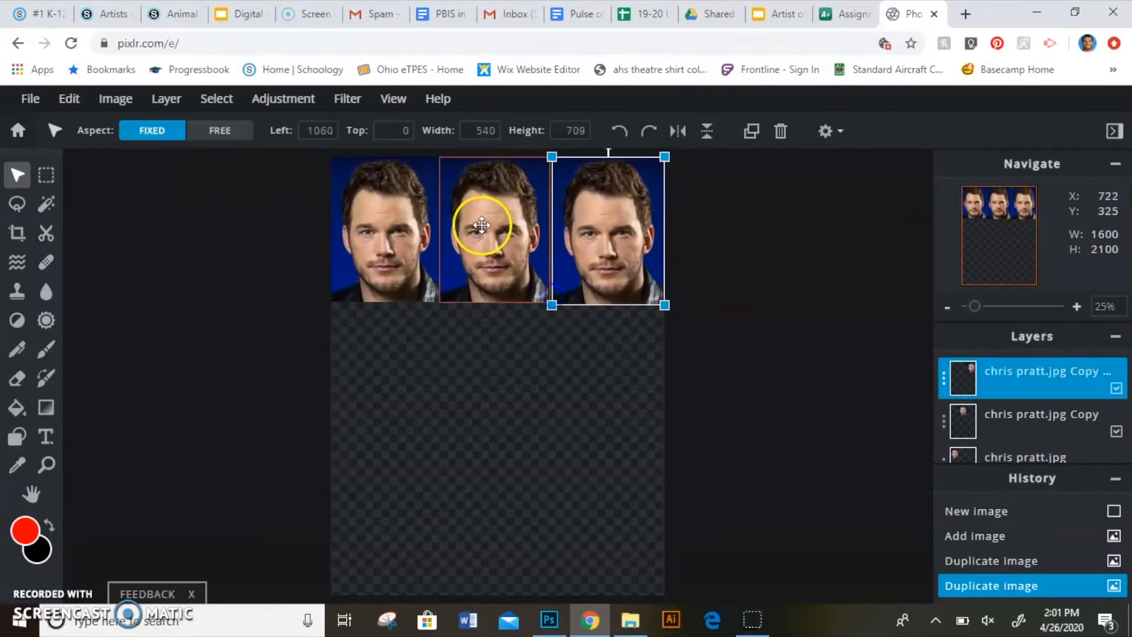
pyautogui.moveTo(483, 226); pyautogui.dragTo(487, 226)
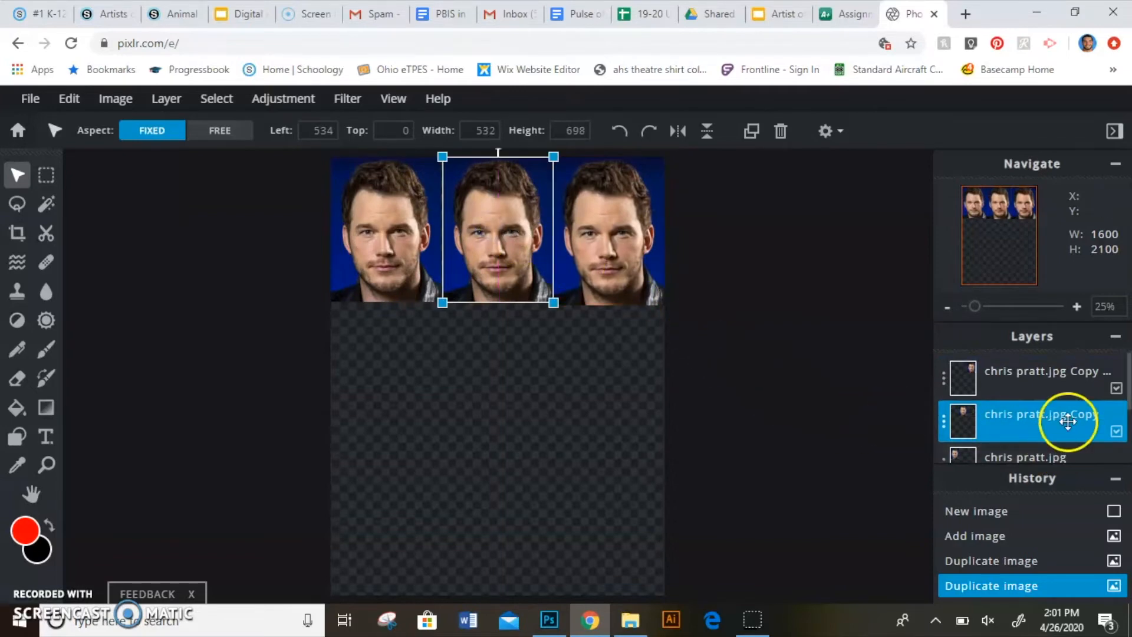
# Step: Switch the portraits' resize aspect to Free and duplicate the layer of the third portrait in the top row
pyautogui.click(1053, 381)
pyautogui.click(1056, 455)
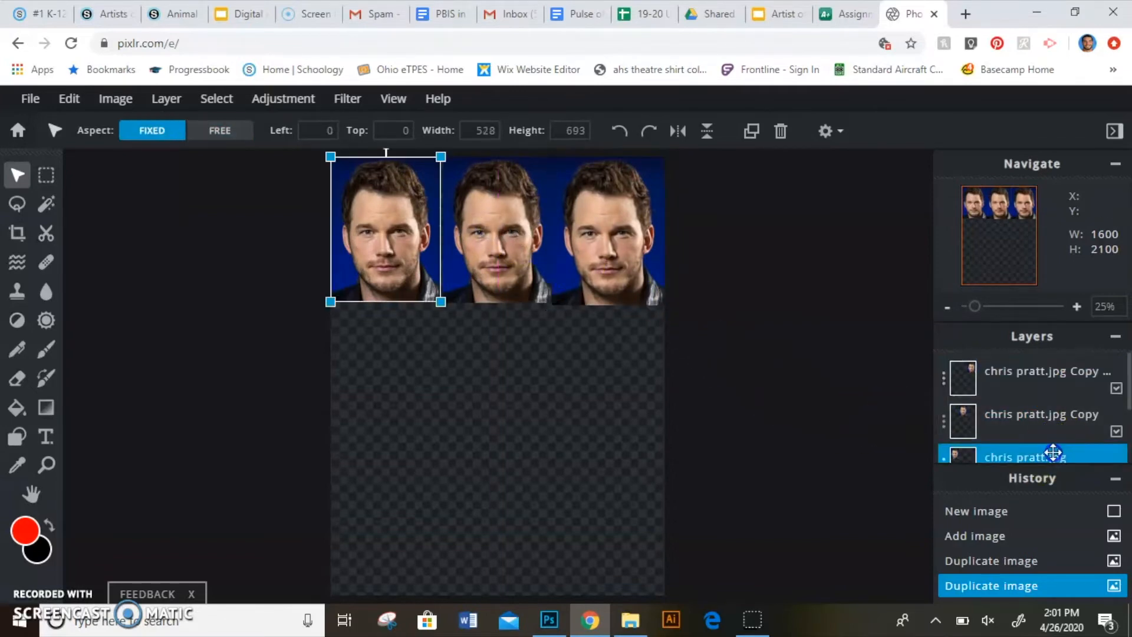
pyautogui.scroll(-2, 1002, 387)
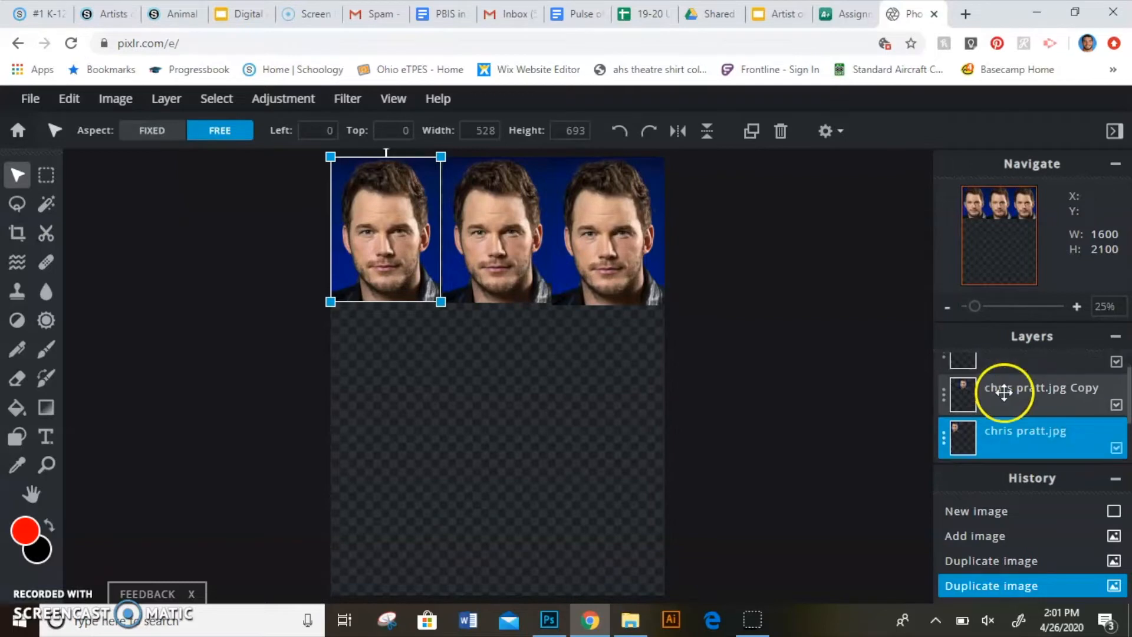
pyautogui.scroll(2, 1005, 393)
pyautogui.click(1014, 420)
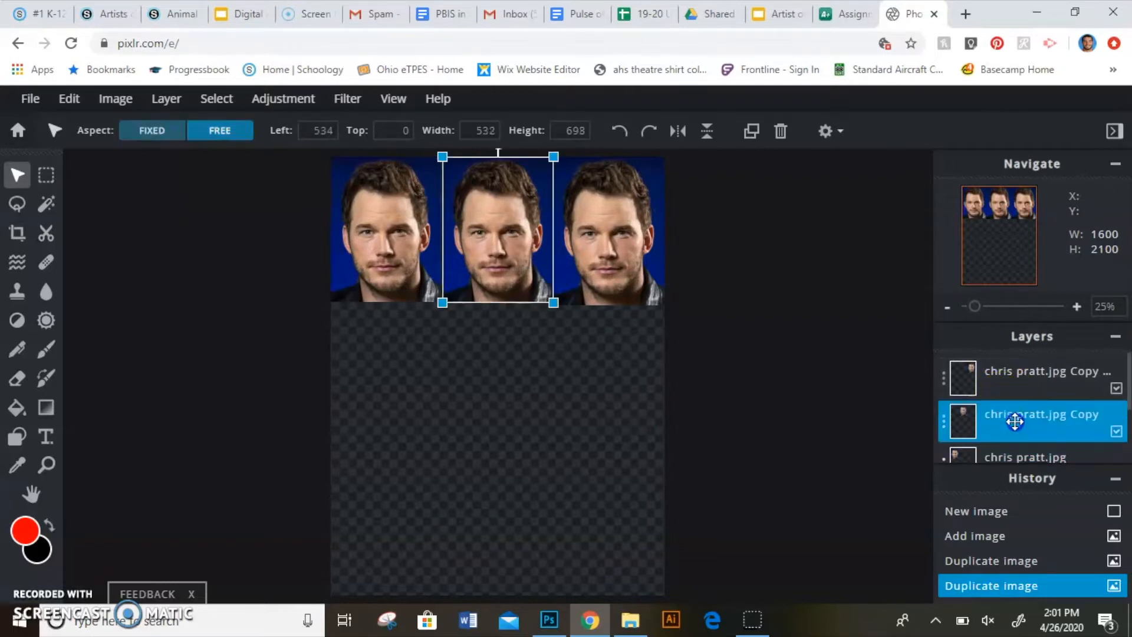
pyautogui.click(1009, 389)
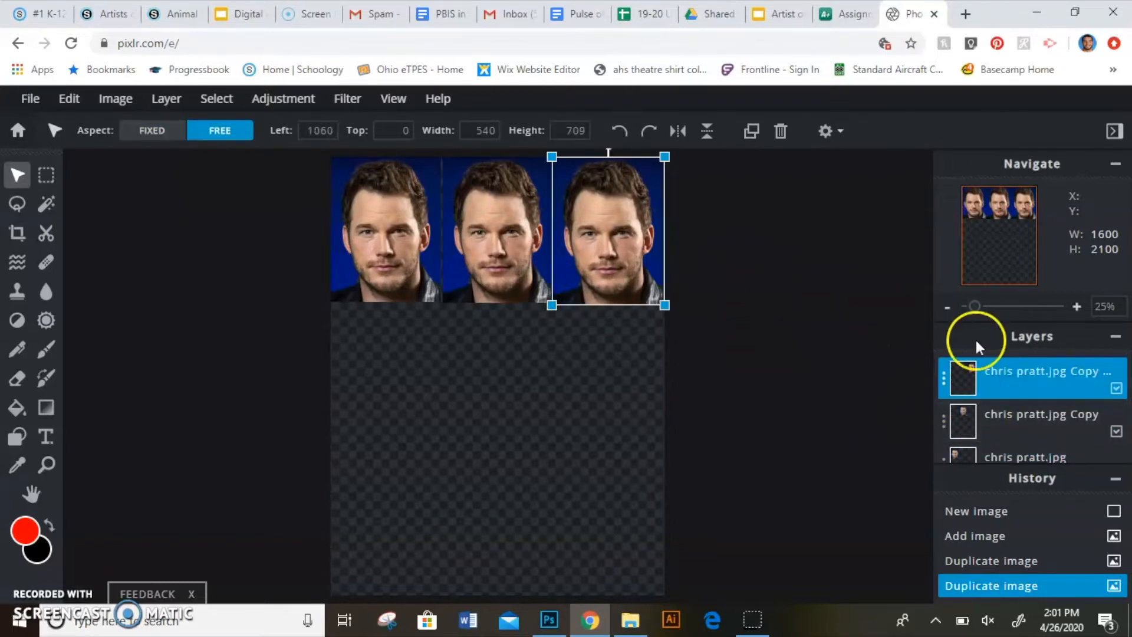
pyautogui.click(999, 388)
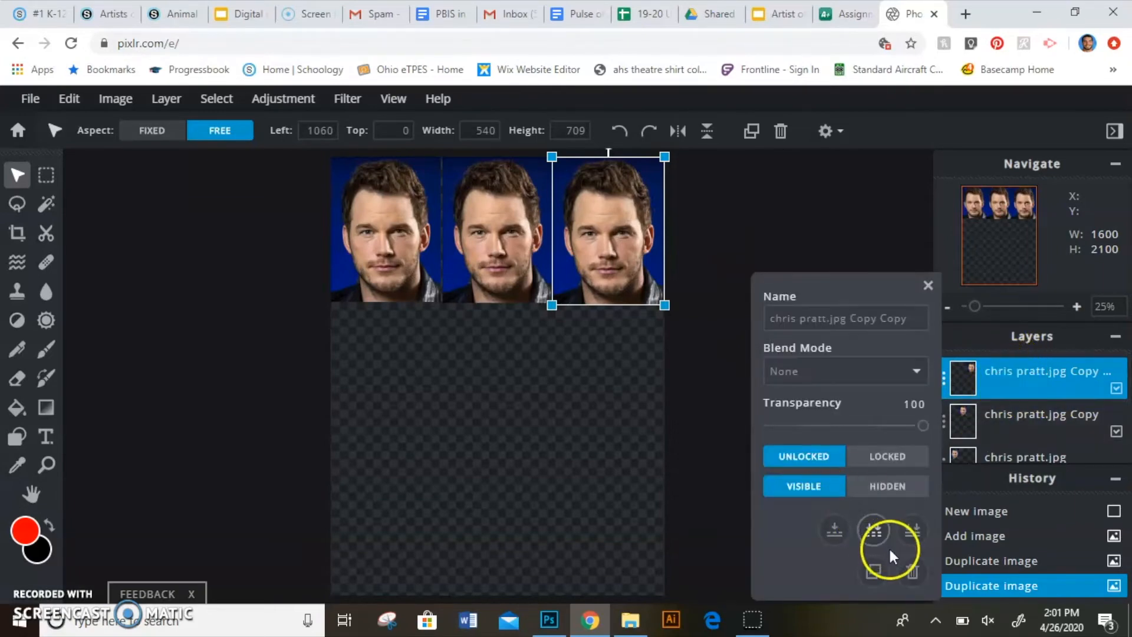
pyautogui.click(874, 571)
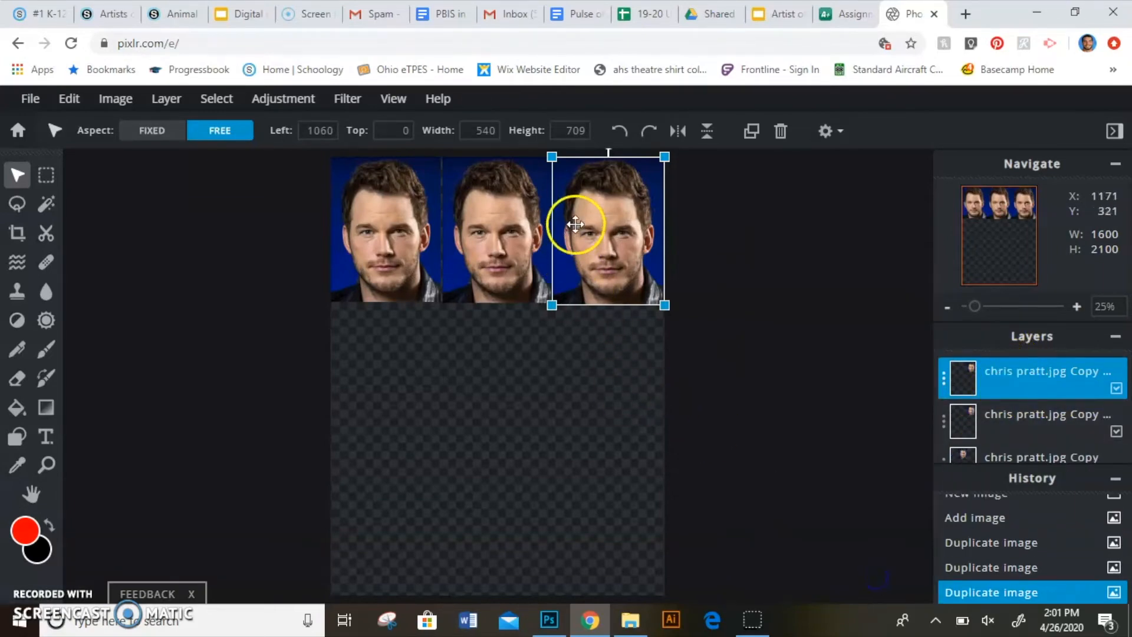
# Step: Move the copied portrait into the third column's middle row, duplicate it and place the new copy in that column's bottom row
pyautogui.moveTo(587, 211); pyautogui.dragTo(586, 362)
pyautogui.click(968, 377)
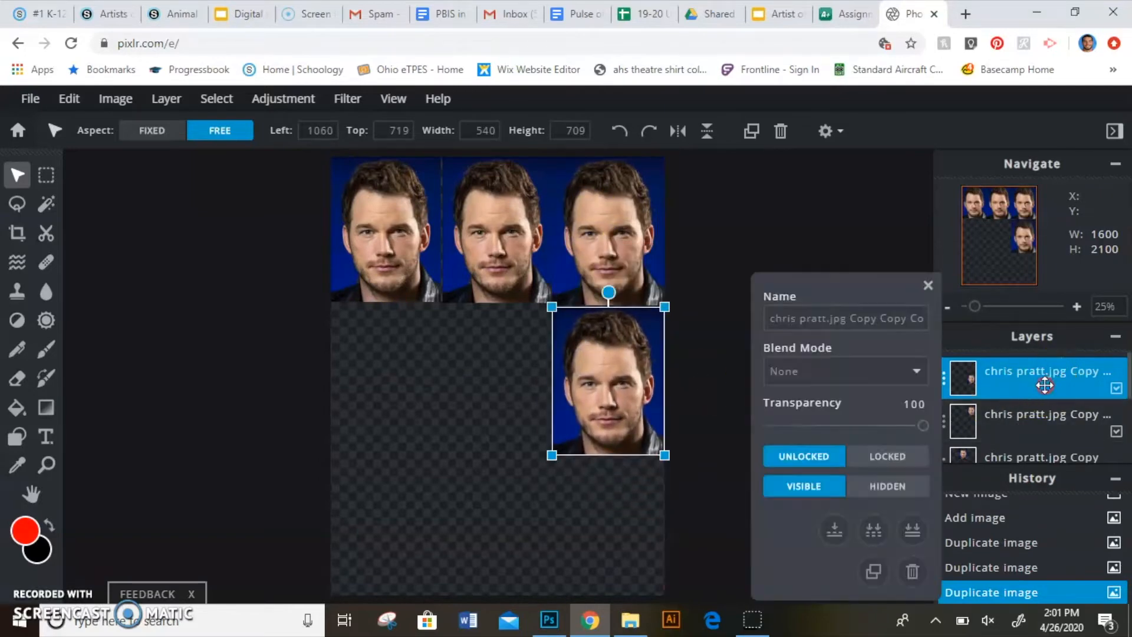
pyautogui.click(874, 570)
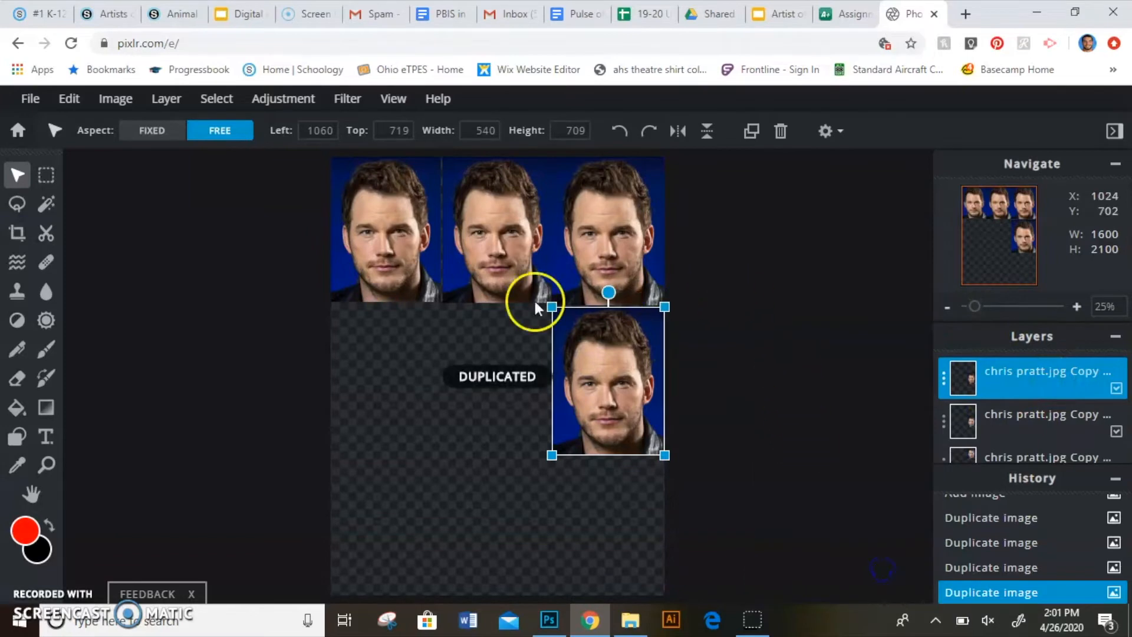
pyautogui.scroll(-1, 594, 349)
pyautogui.scroll(1, 602, 363)
pyautogui.moveTo(607, 366); pyautogui.dragTo(588, 482)
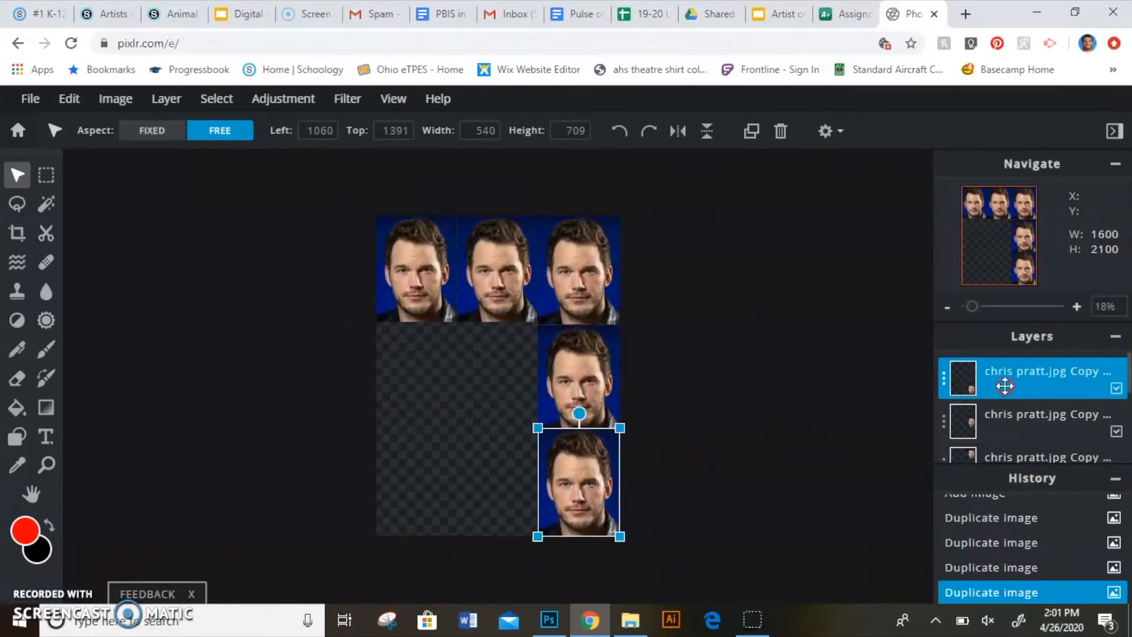
# Step: Duplicate the portrait layer twice to fill the bottom row's middle and first cells, about 530 and 0 px from the canvas's left edge
pyautogui.click(970, 382)
pyautogui.click(872, 584)
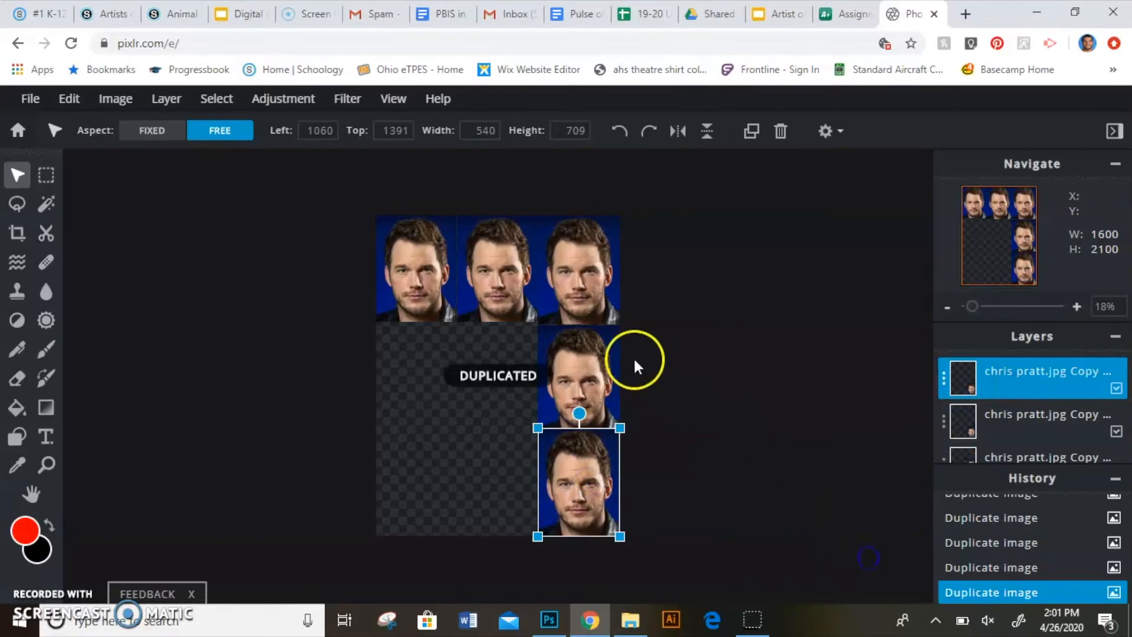
pyautogui.moveTo(576, 480); pyautogui.dragTo(503, 486)
pyautogui.click(1041, 384)
pyautogui.doubleClick(1041, 389)
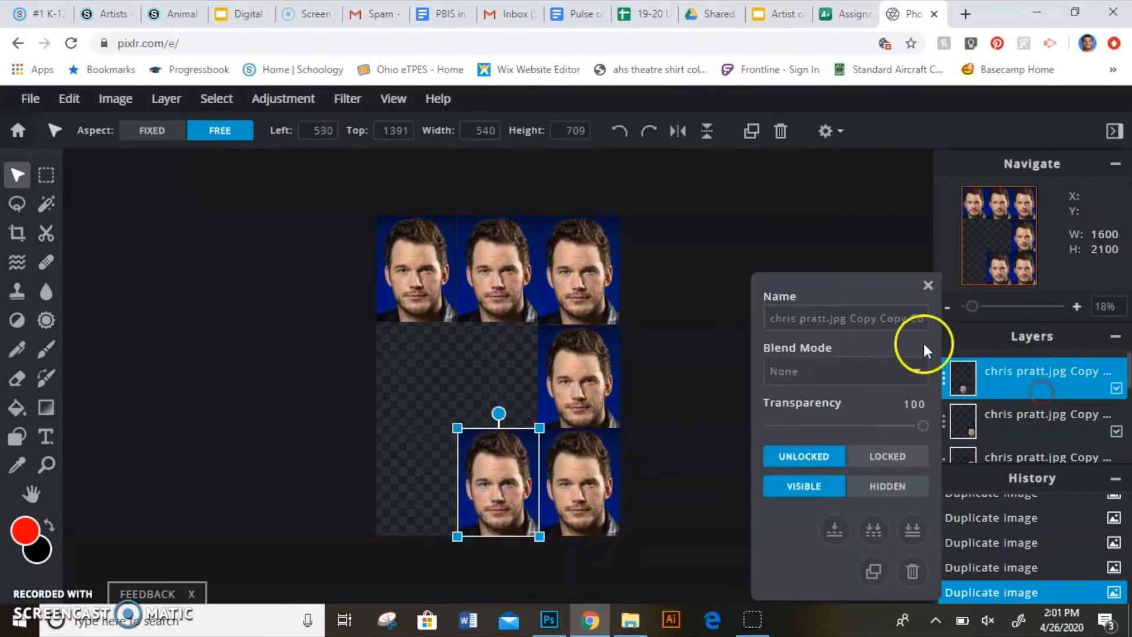
pyautogui.click(875, 568)
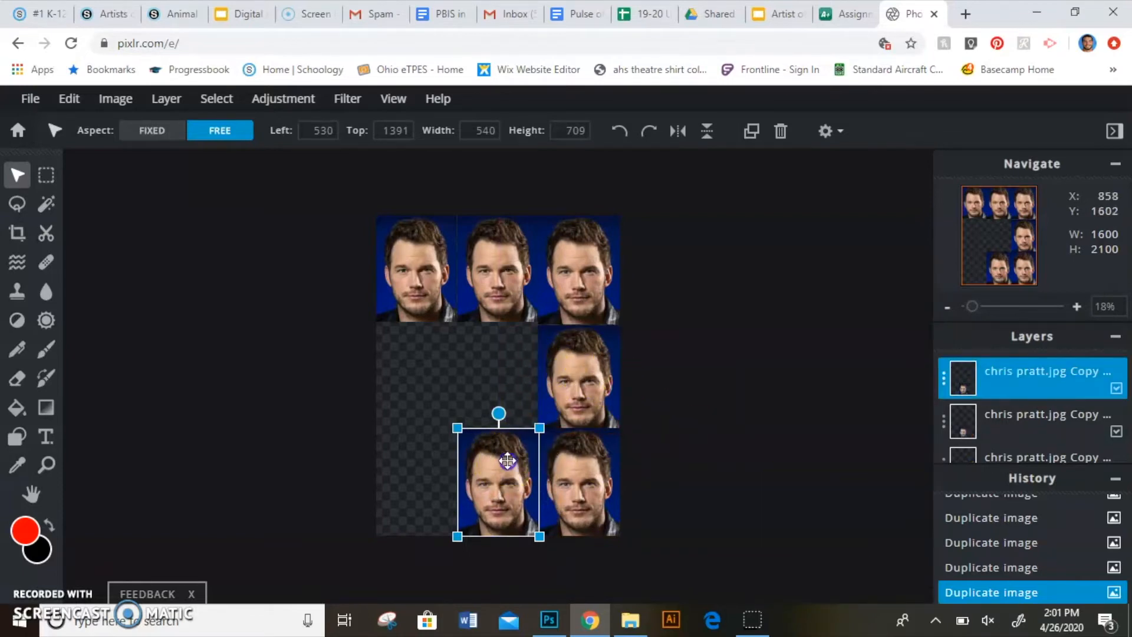
pyautogui.moveTo(495, 460); pyautogui.dragTo(429, 458)
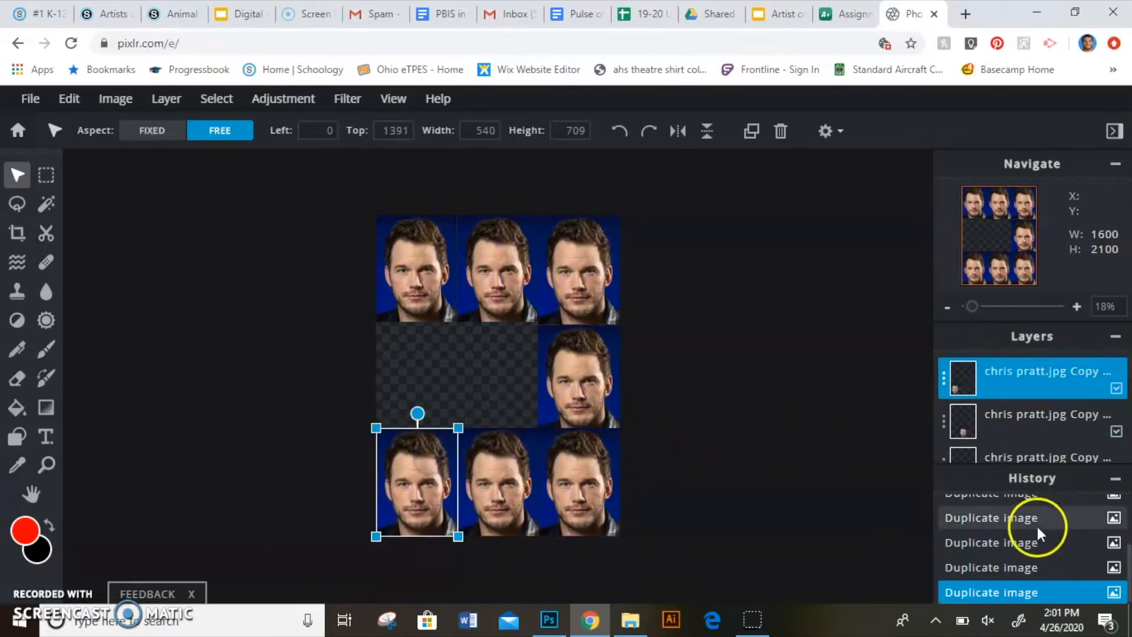
# Step: Duplicate the portrait layer twice more to fill the middle row's first cell and the grid's centre cell, and deselect the layer
pyautogui.doubleClick(1067, 391)
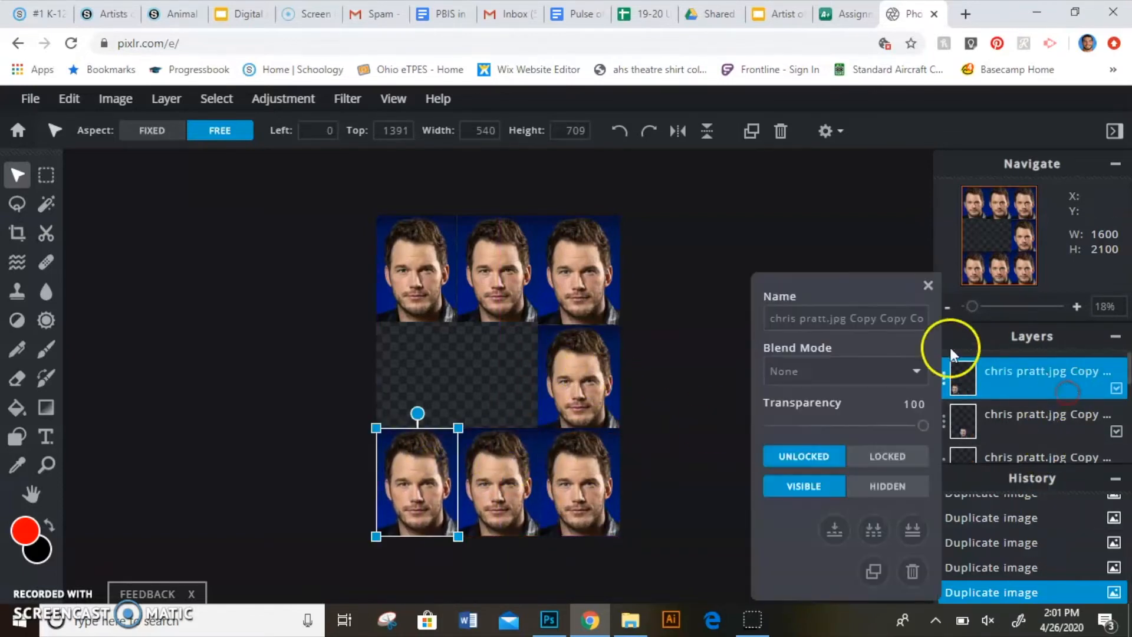
pyautogui.click(873, 569)
pyautogui.moveTo(455, 466); pyautogui.dragTo(436, 358)
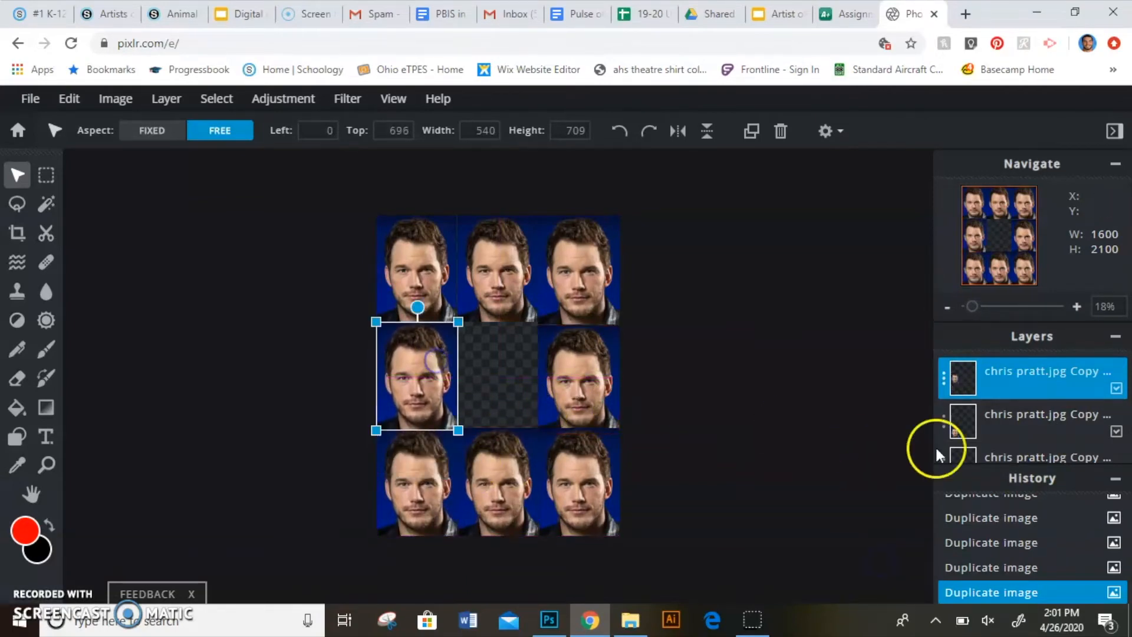
pyautogui.doubleClick(1066, 390)
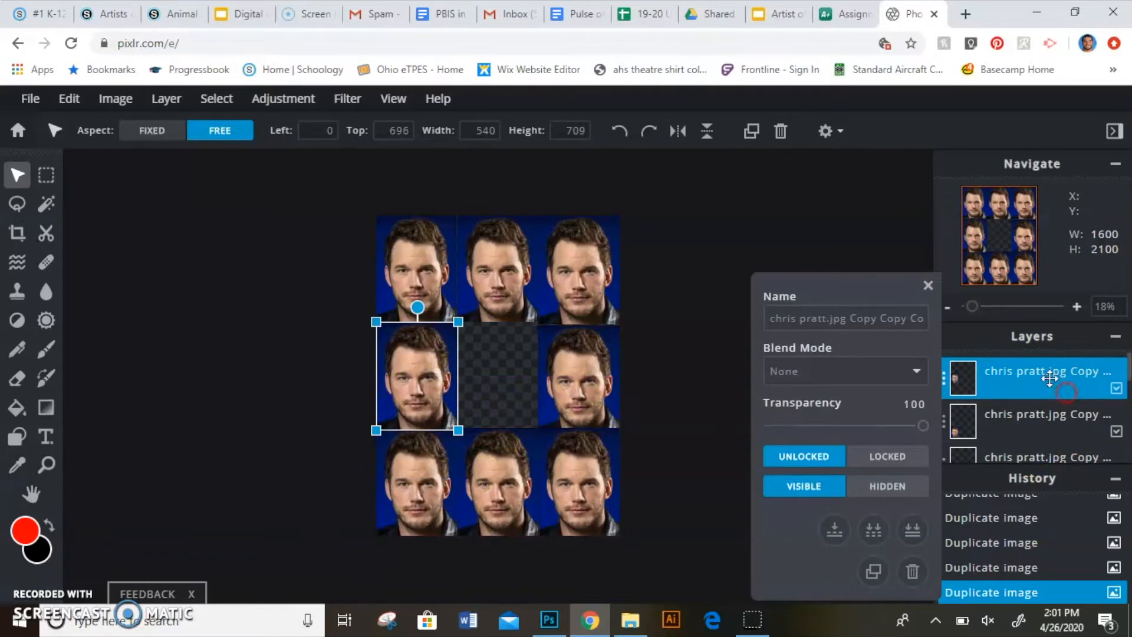
pyautogui.click(875, 570)
pyautogui.moveTo(437, 350); pyautogui.dragTo(519, 350)
pyautogui.click(714, 364)
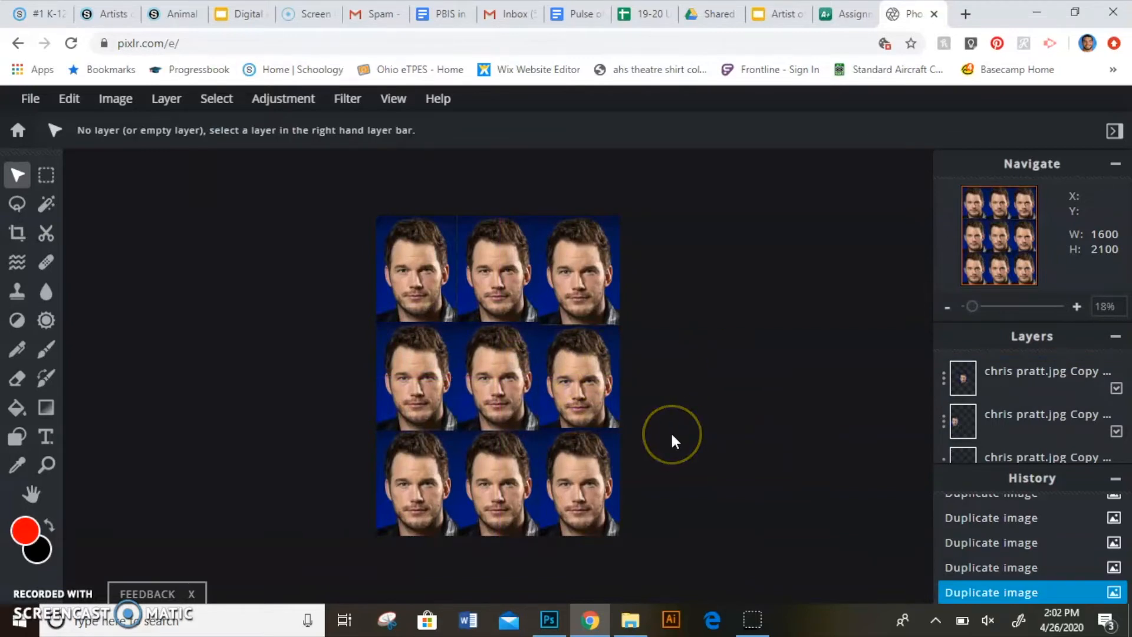
pyautogui.scroll(2, 672, 435)
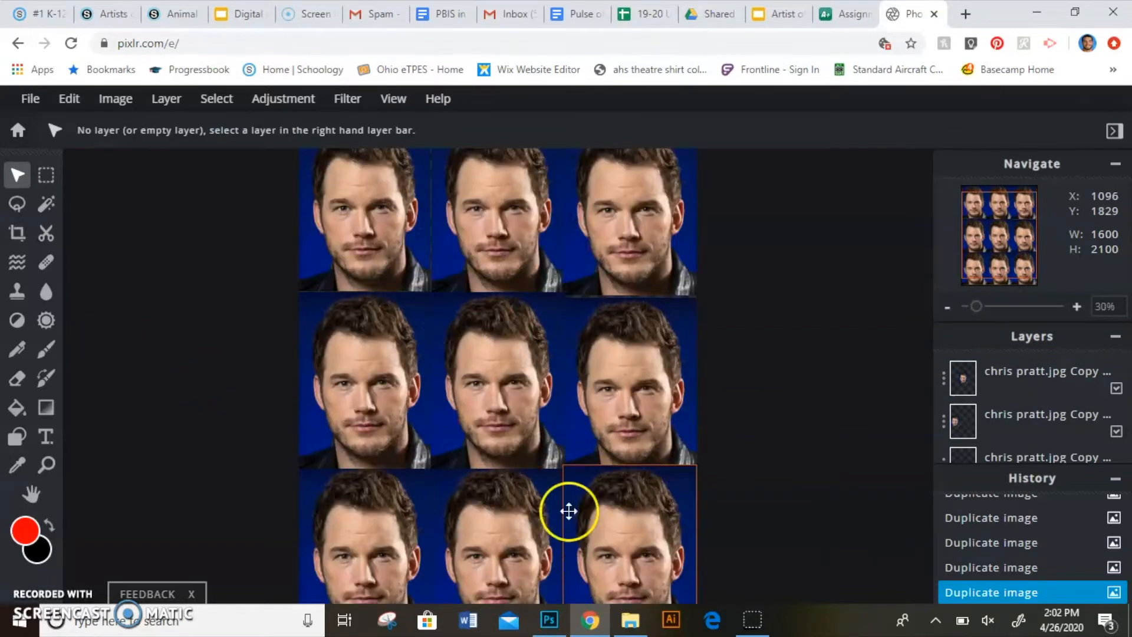
pyautogui.scroll(2, 534, 440)
pyautogui.scroll(-3, 533, 435)
pyautogui.scroll(-1, 542, 430)
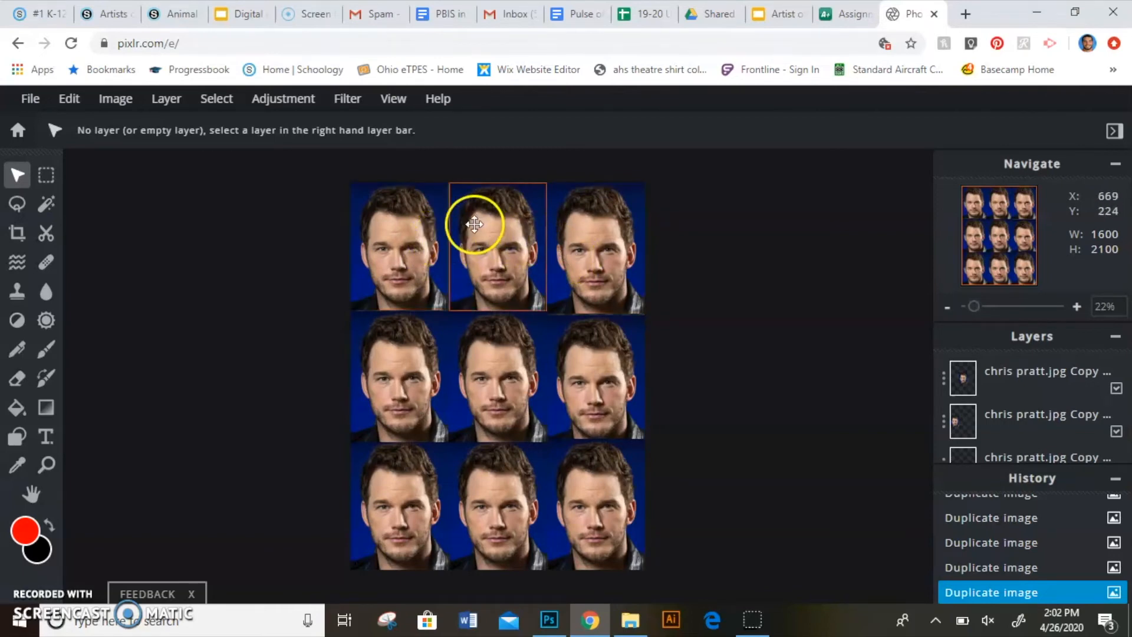
# Step: Apply the Beyllo effect from the effect library's Colors category to the first portrait in the top row
pyautogui.click(409, 232)
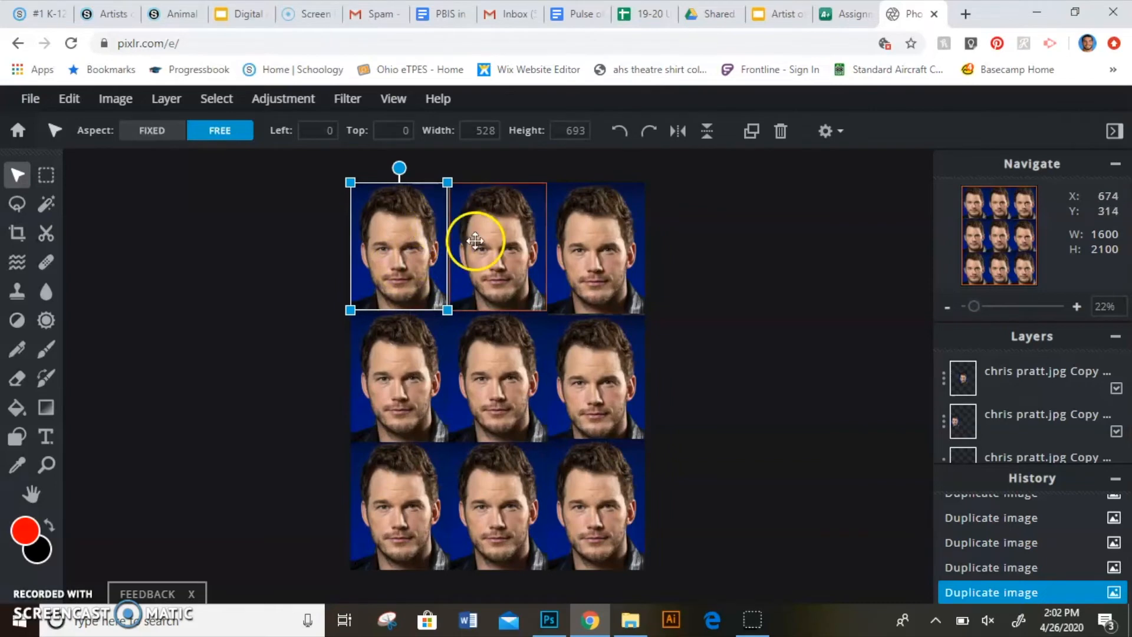
pyautogui.click(349, 99)
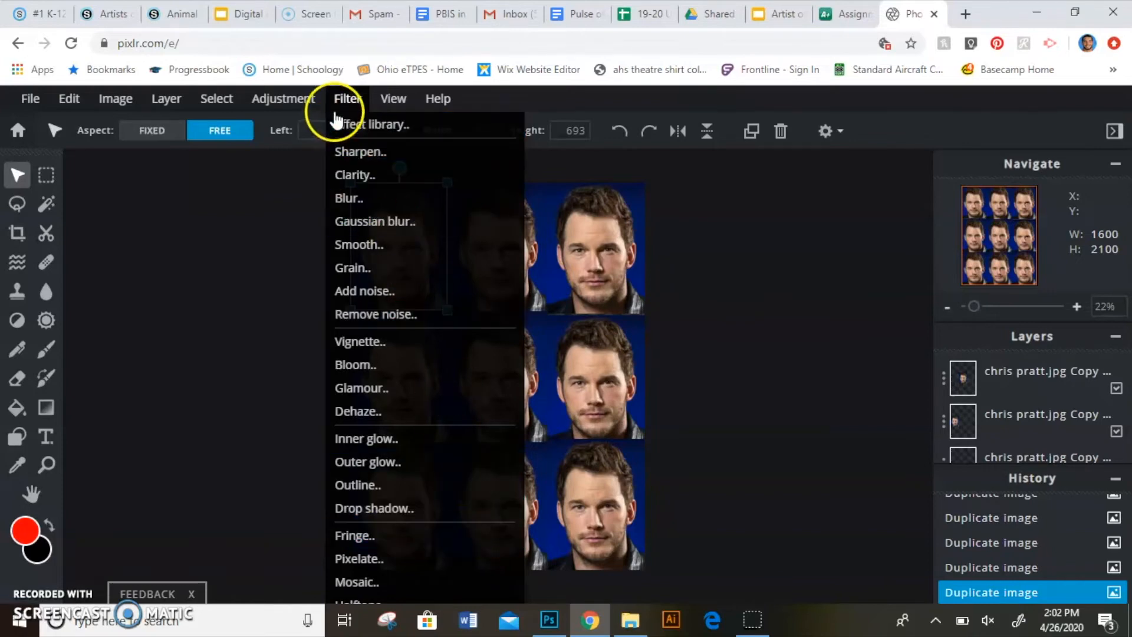
pyautogui.click(364, 125)
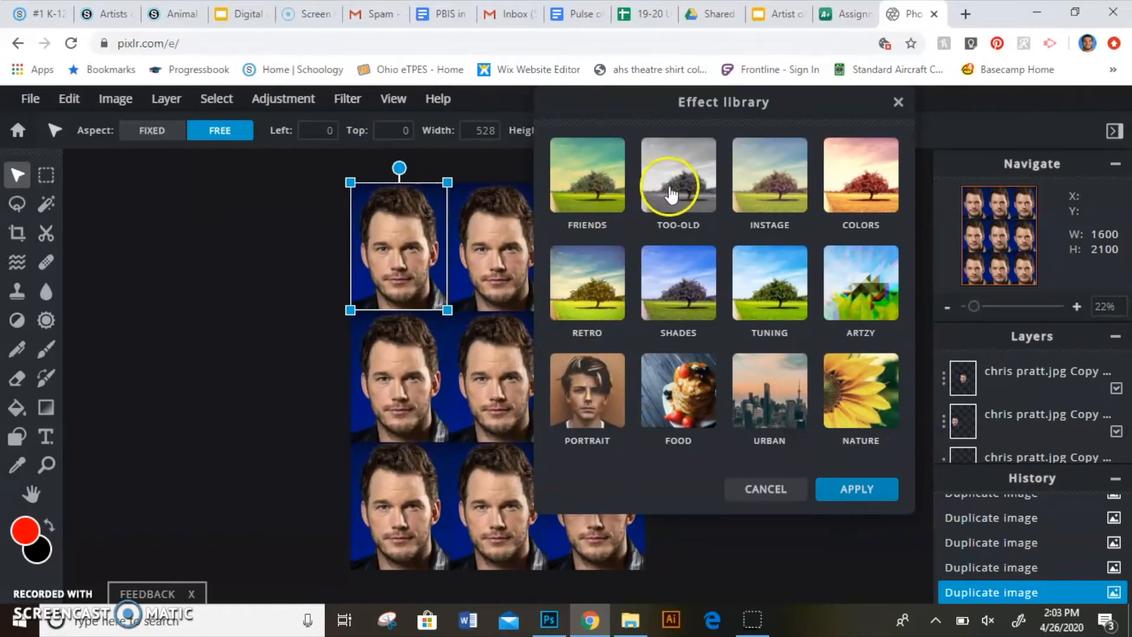
pyautogui.click(845, 199)
pyautogui.scroll(-5, 778, 271)
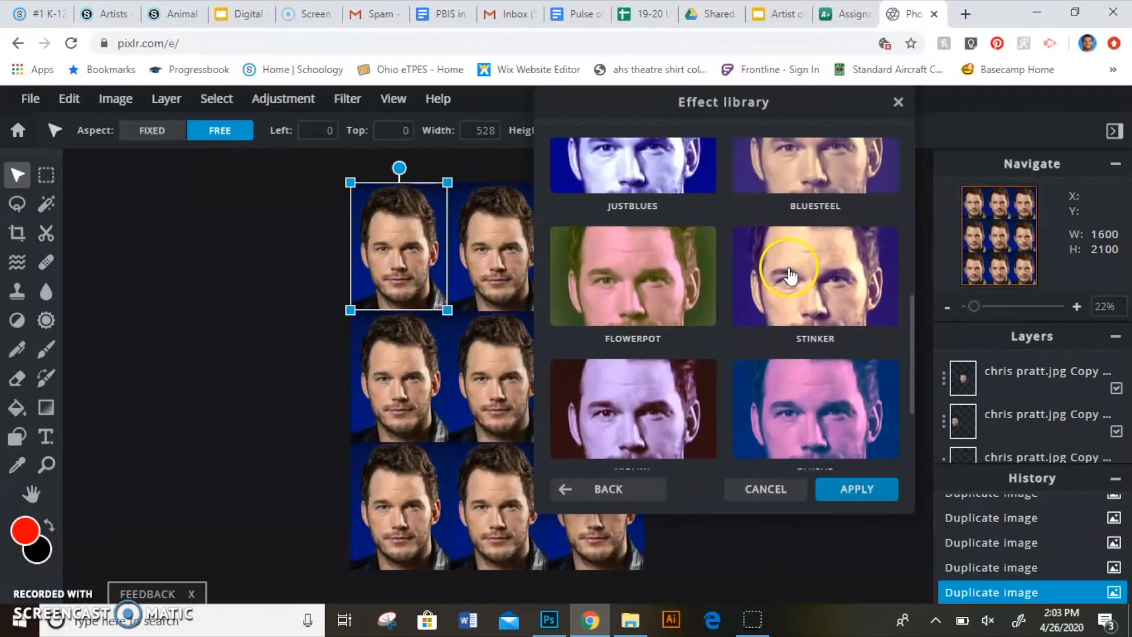
pyautogui.scroll(-3, 790, 275)
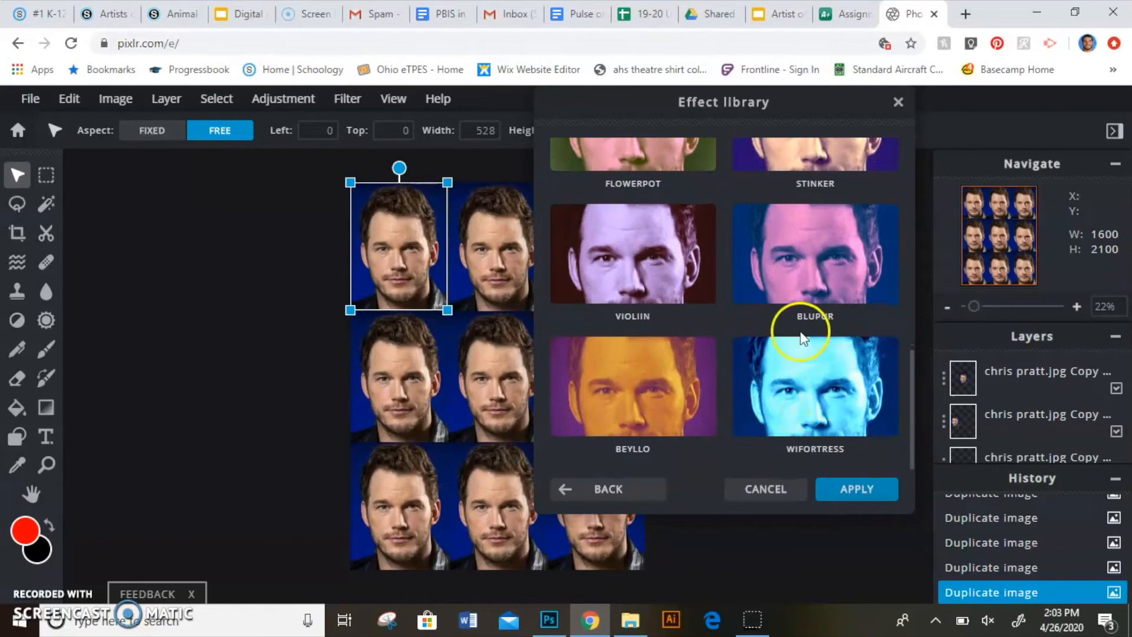
pyautogui.click(638, 391)
pyautogui.click(849, 492)
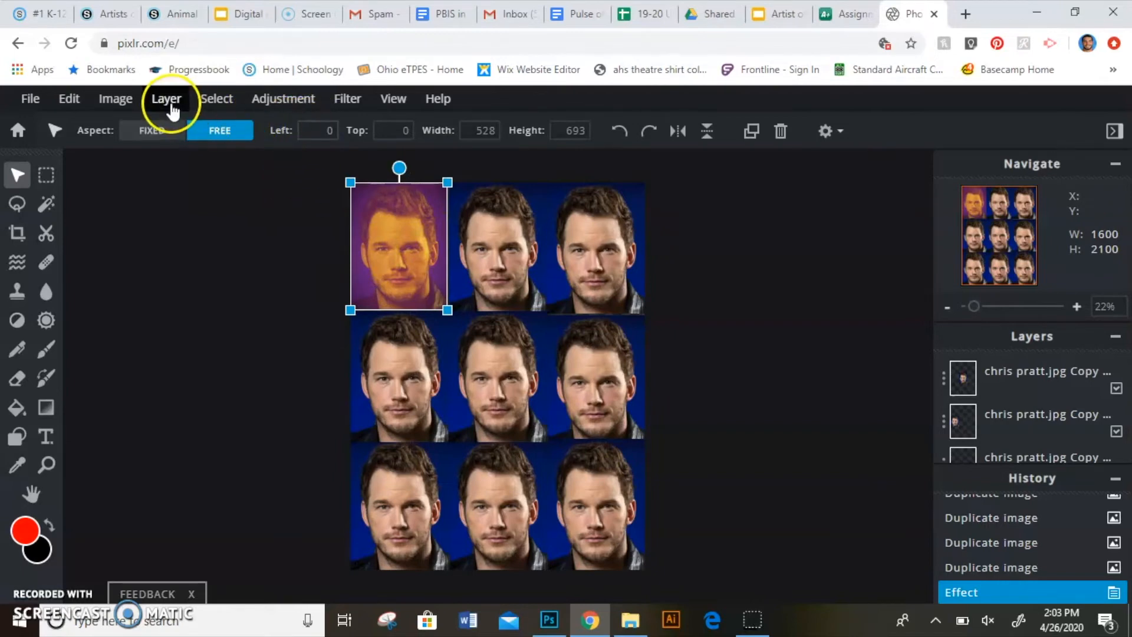
pyautogui.click(281, 101)
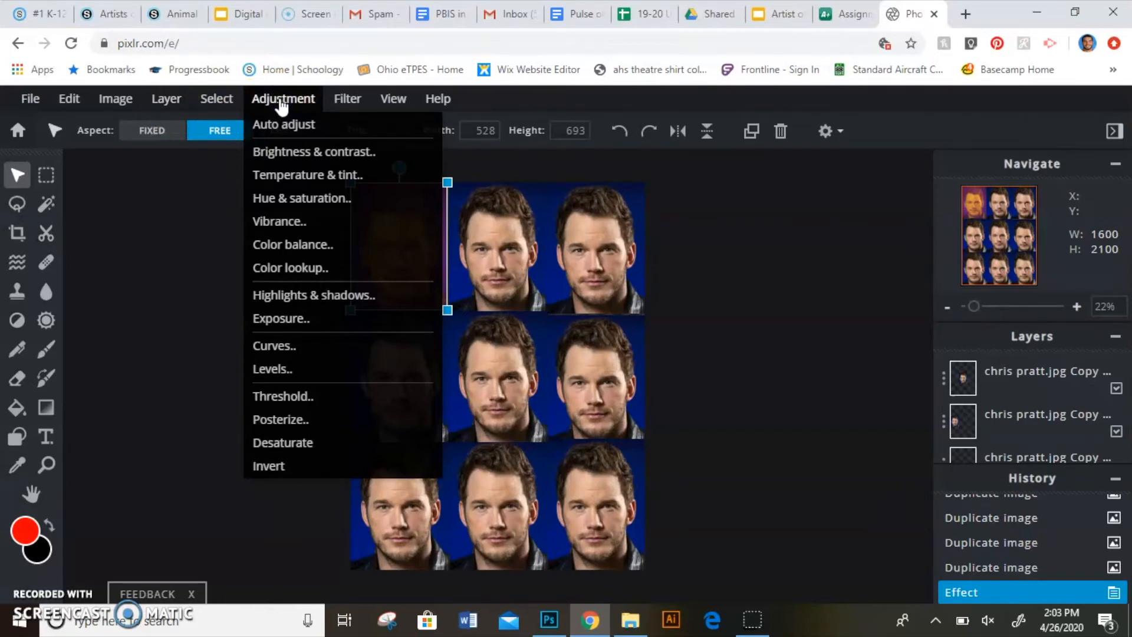
pyautogui.click(329, 244)
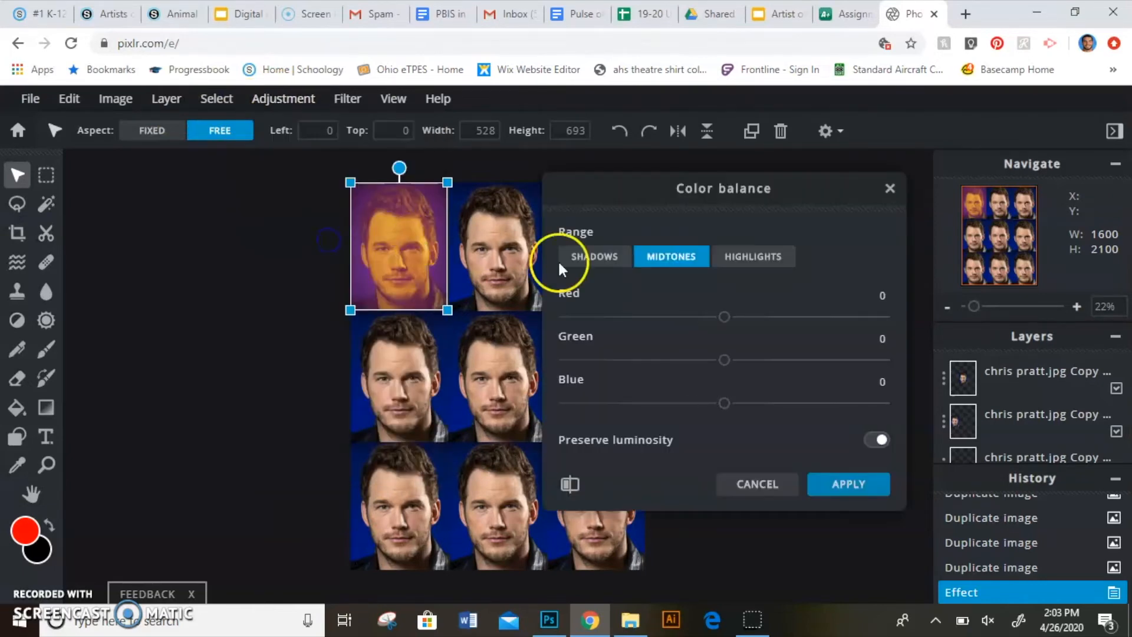
pyautogui.moveTo(725, 361); pyautogui.dragTo(568, 318)
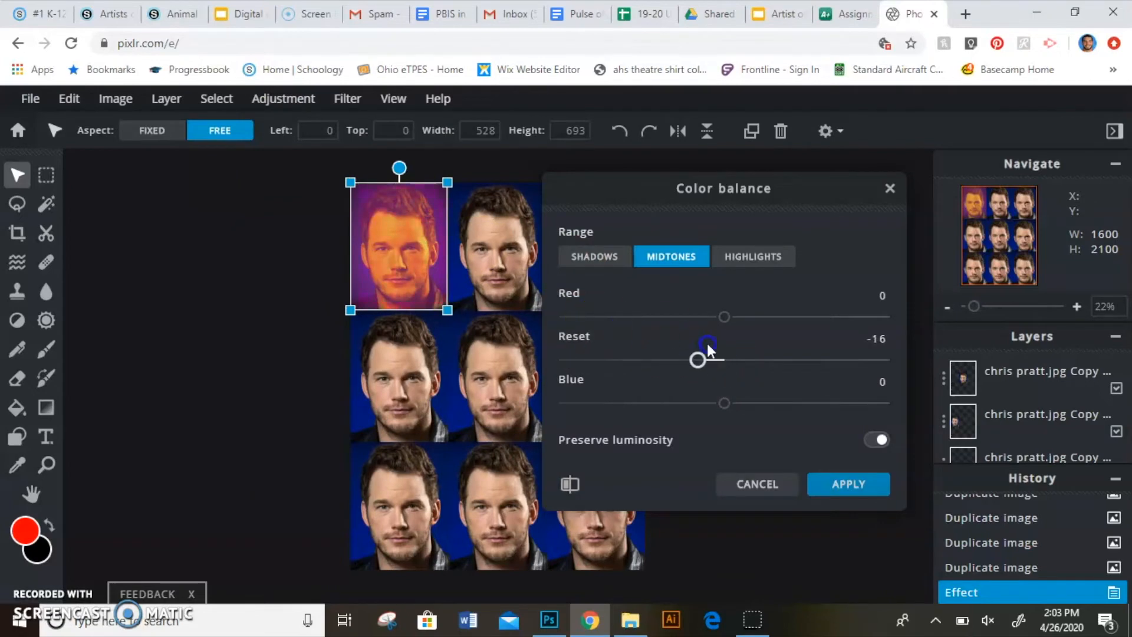
pyautogui.click(757, 484)
# Step: Apply a Hue & saturation adjustment to the first portrait with hue about 38 and saturation about 43
pyautogui.click(296, 101)
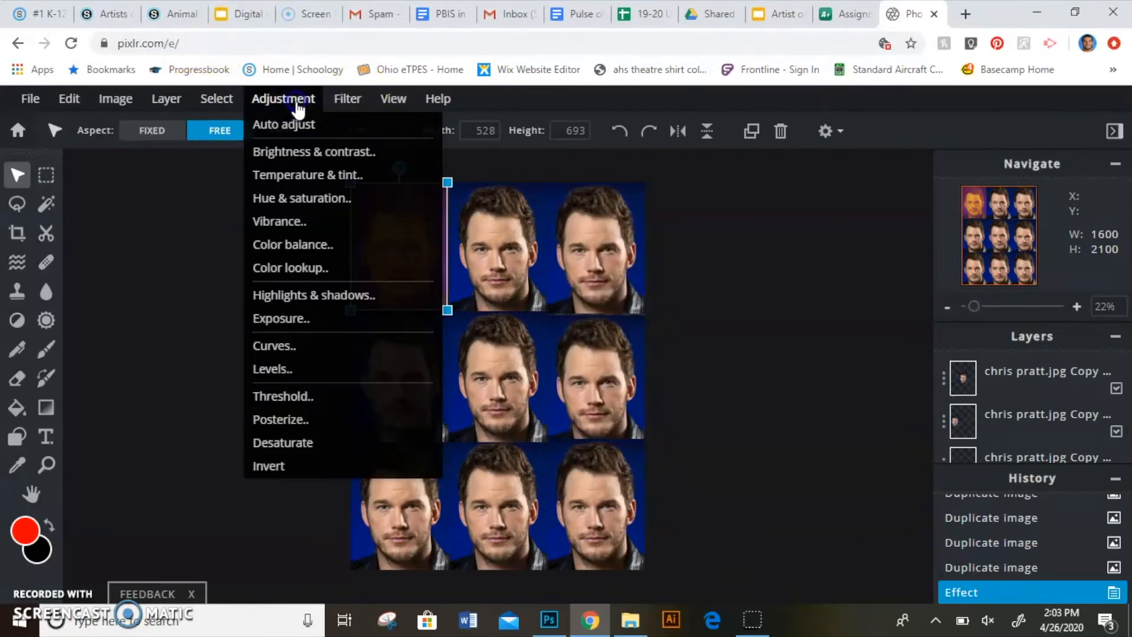
pyautogui.click(347, 199)
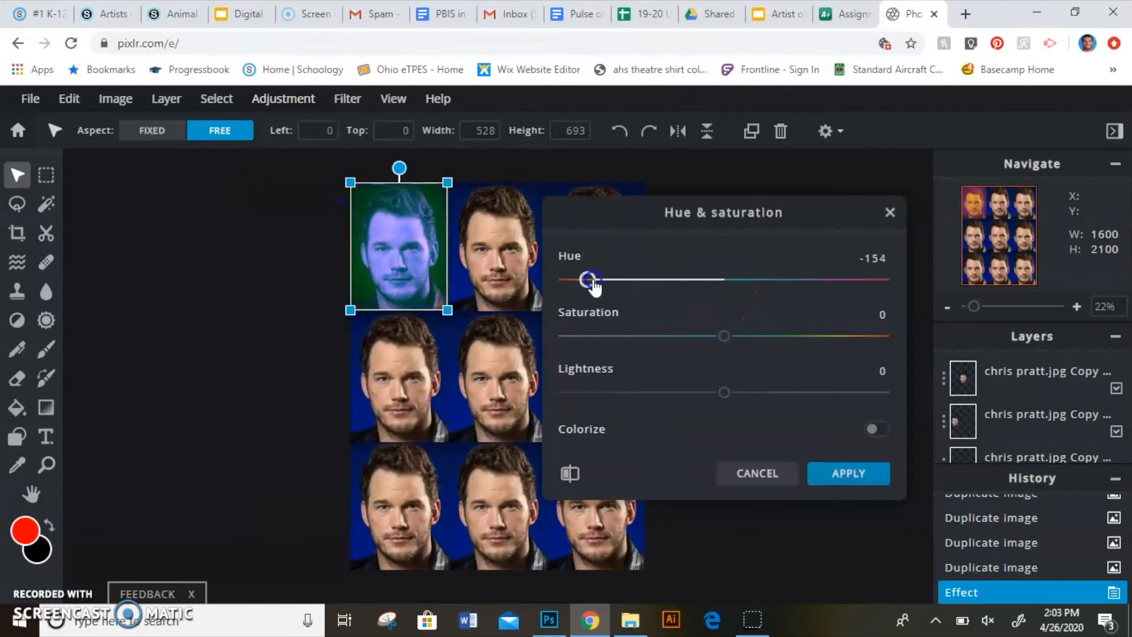
pyautogui.moveTo(604, 282); pyautogui.dragTo(900, 288)
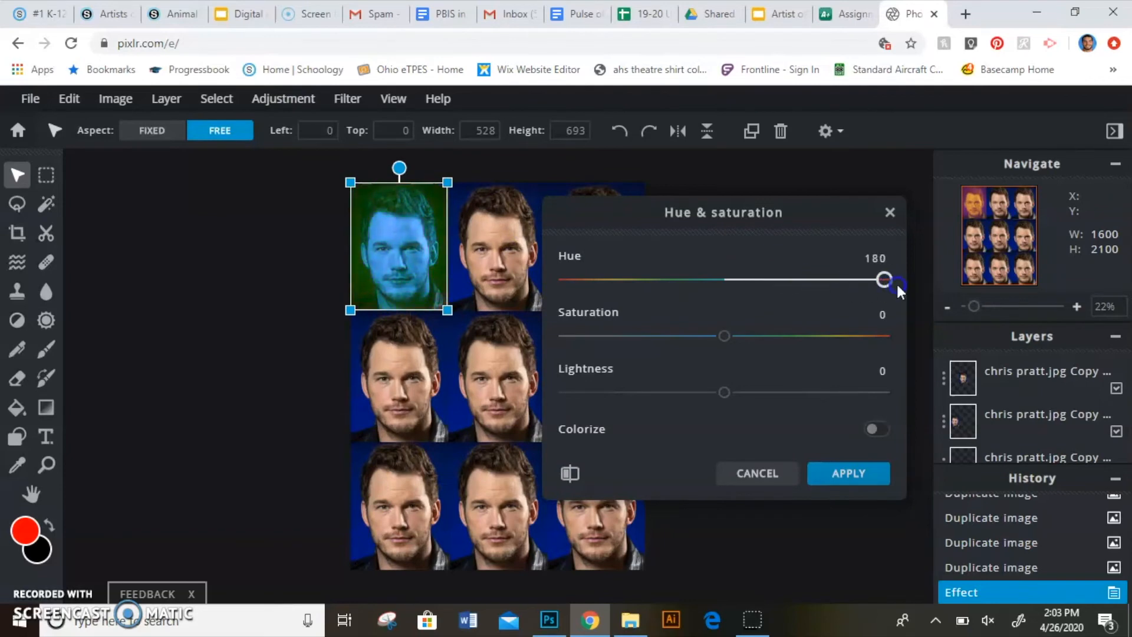
pyautogui.moveTo(696, 347); pyautogui.dragTo(821, 353)
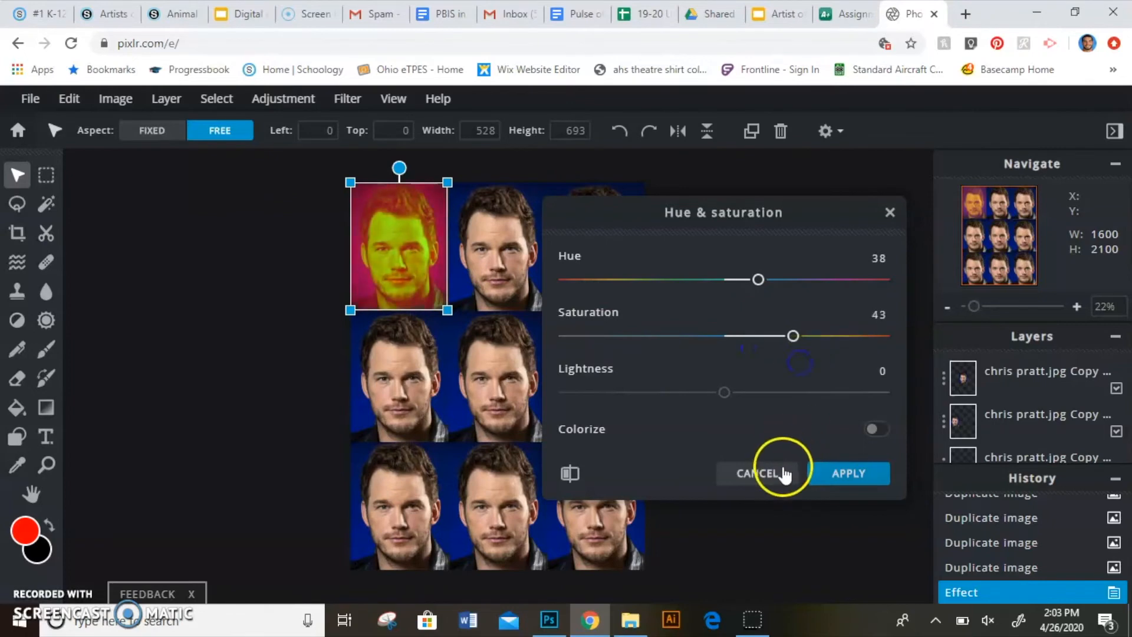
pyautogui.click(830, 474)
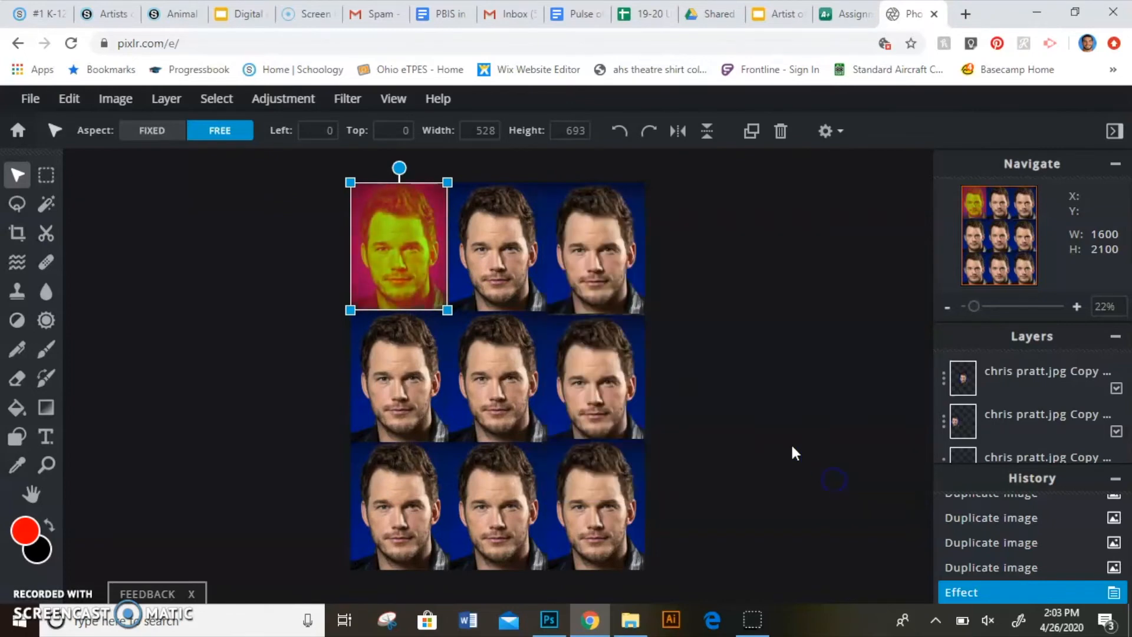
# Step: Apply the Atonic effect from the effect library's Artzy category at strength 100 to the top row's middle portrait
pyautogui.click(526, 250)
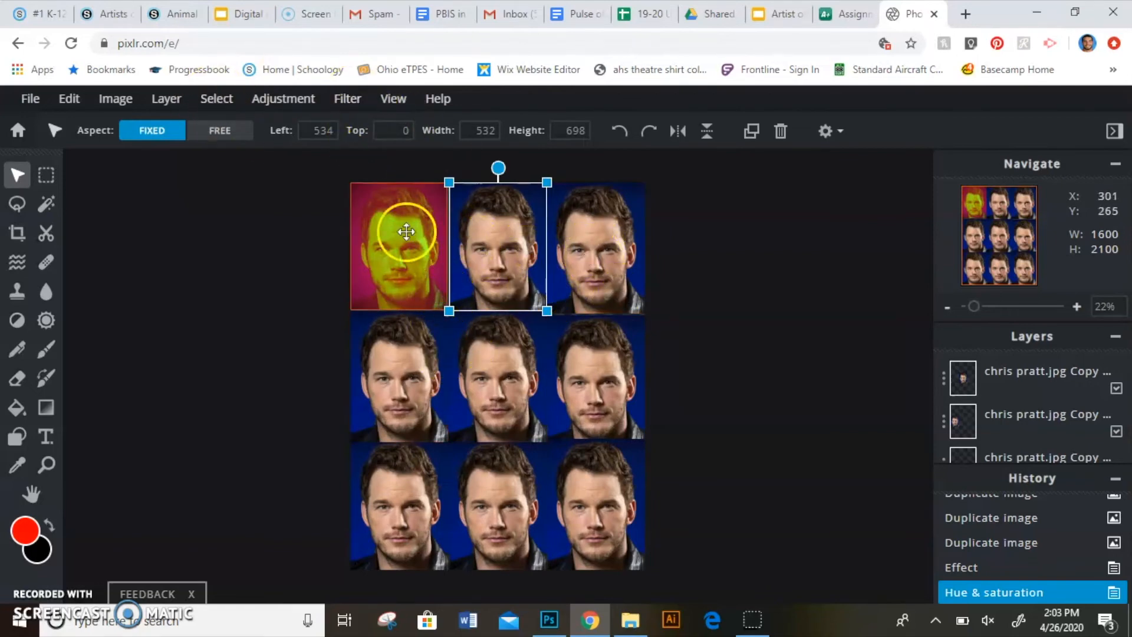
pyautogui.click(344, 105)
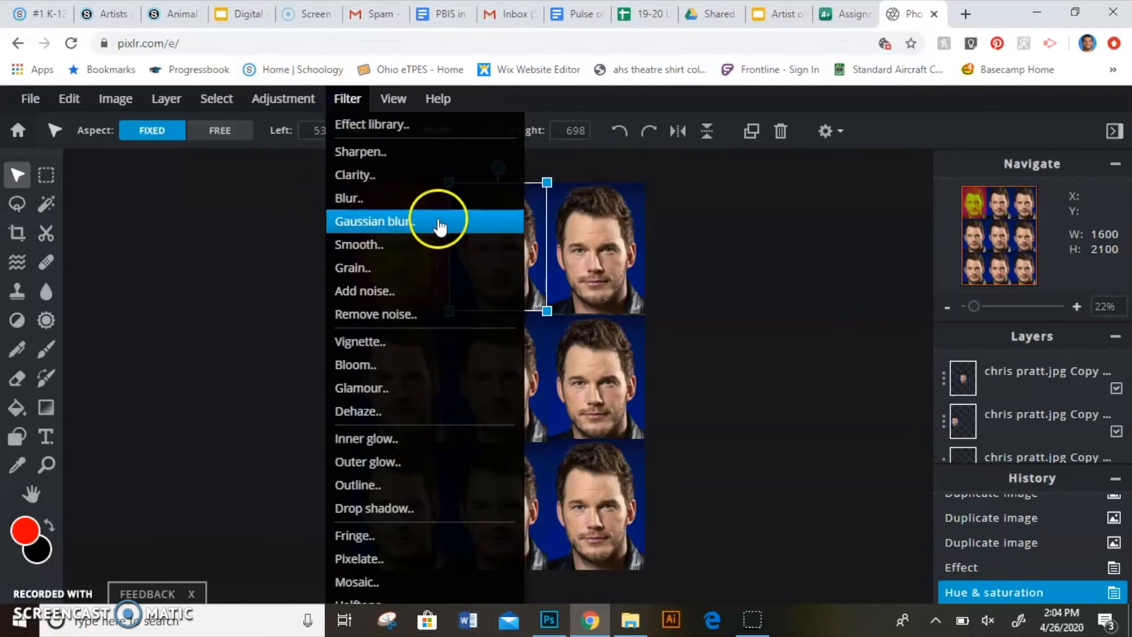
pyautogui.click(407, 129)
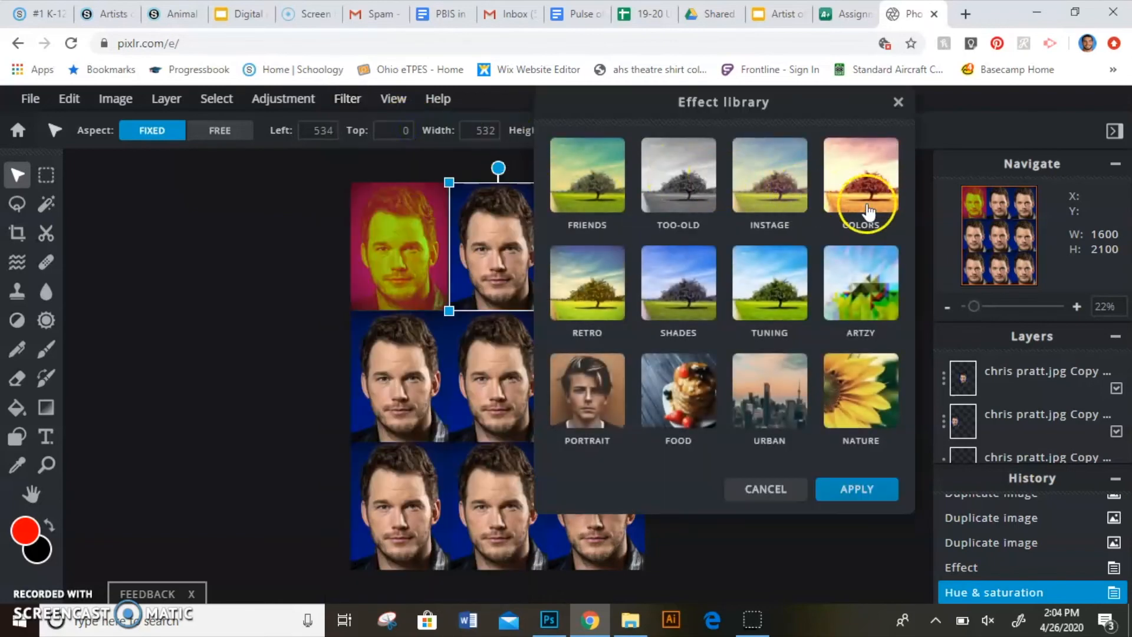
pyautogui.click(879, 307)
pyautogui.scroll(-3, 728, 224)
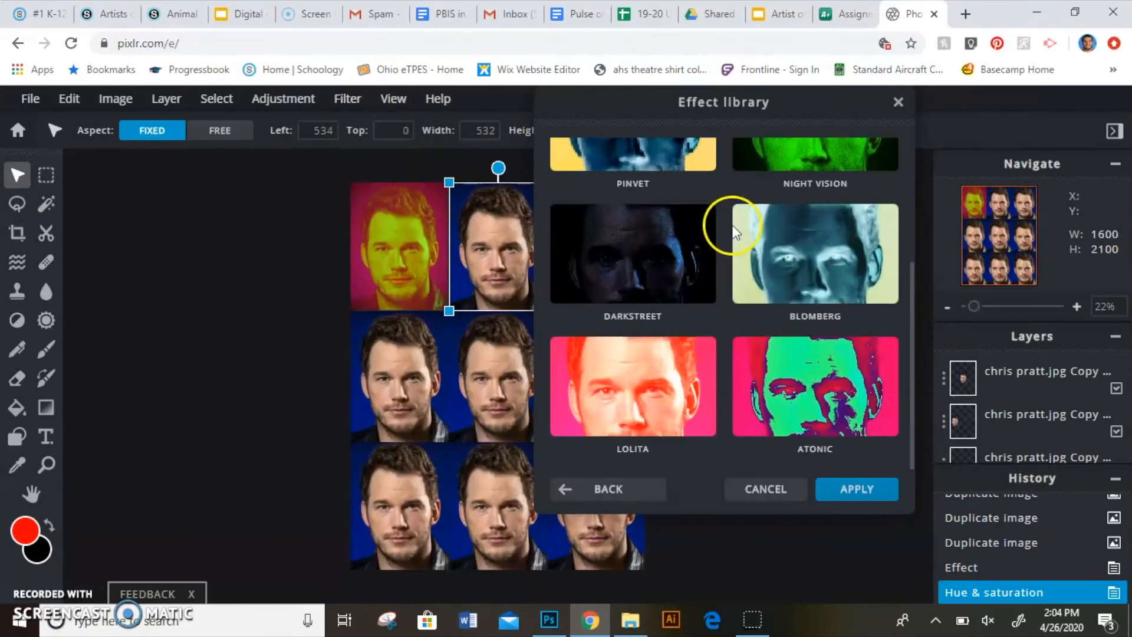
pyautogui.click(840, 369)
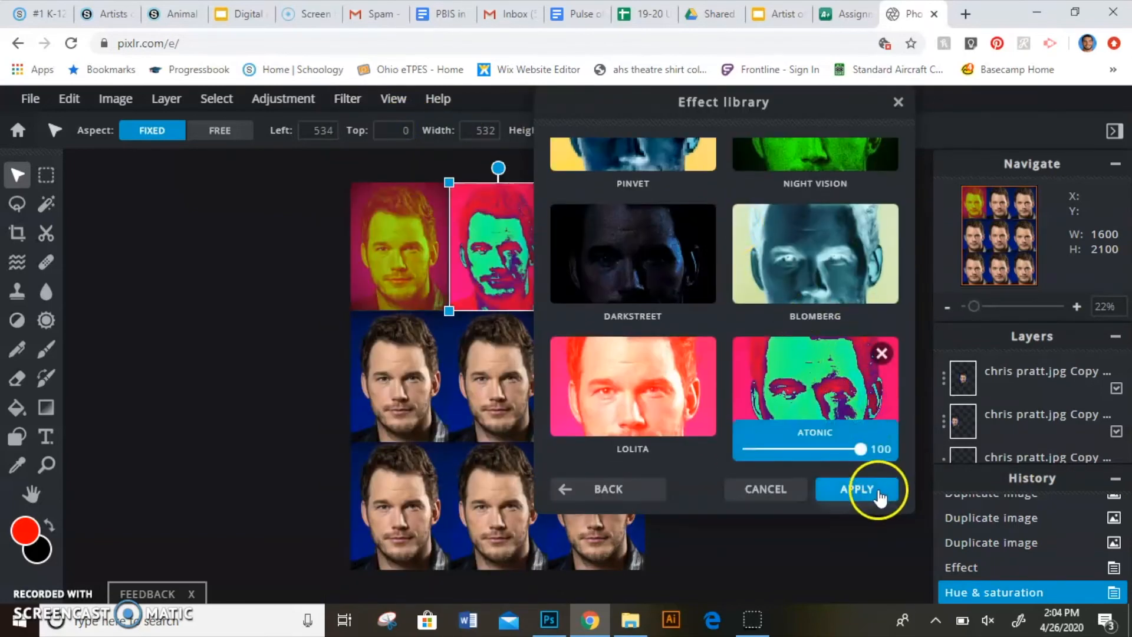
pyautogui.click(867, 490)
# Step: Apply a Hue & saturation adjustment with hue about 92 to the top row's middle portrait
pyautogui.click(118, 98)
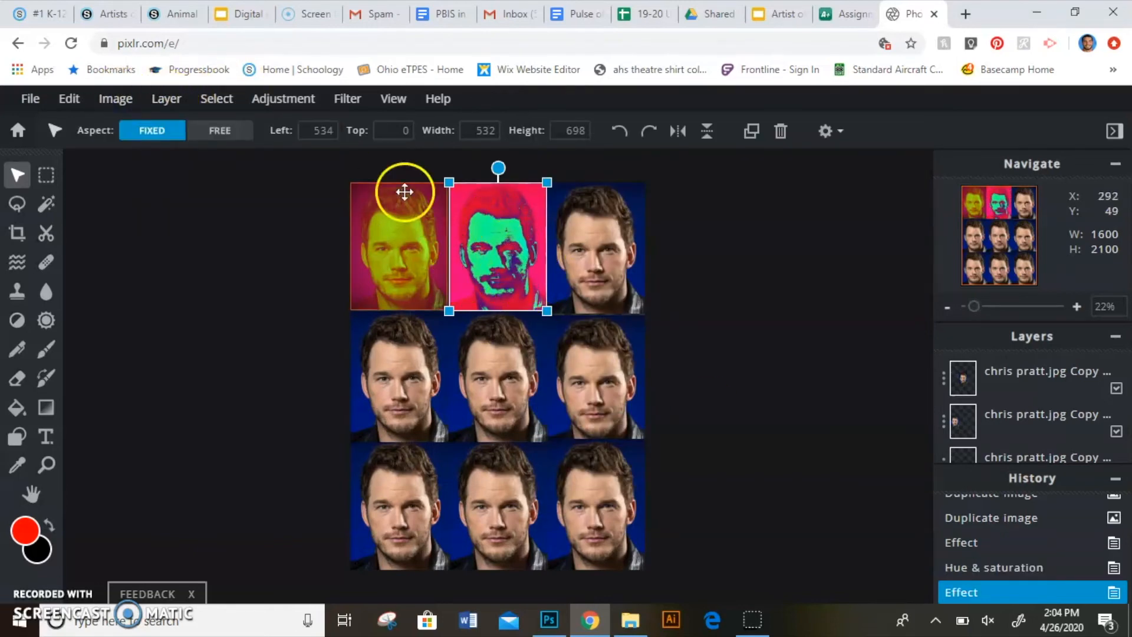
pyautogui.click(166, 98)
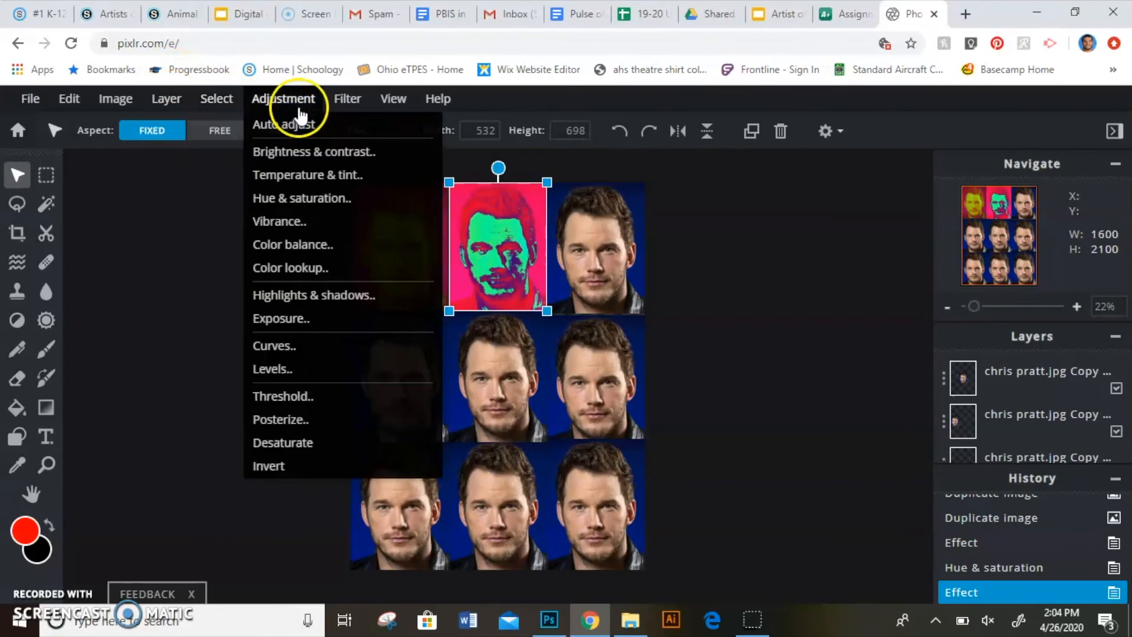
pyautogui.click(315, 199)
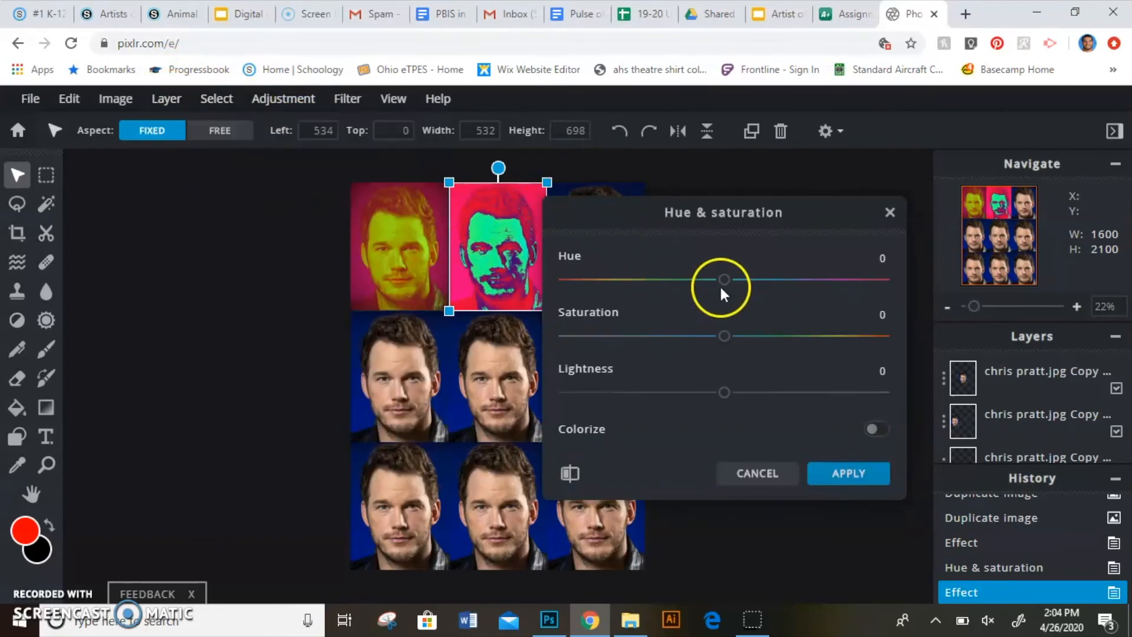
pyautogui.moveTo(720, 288); pyautogui.dragTo(811, 308)
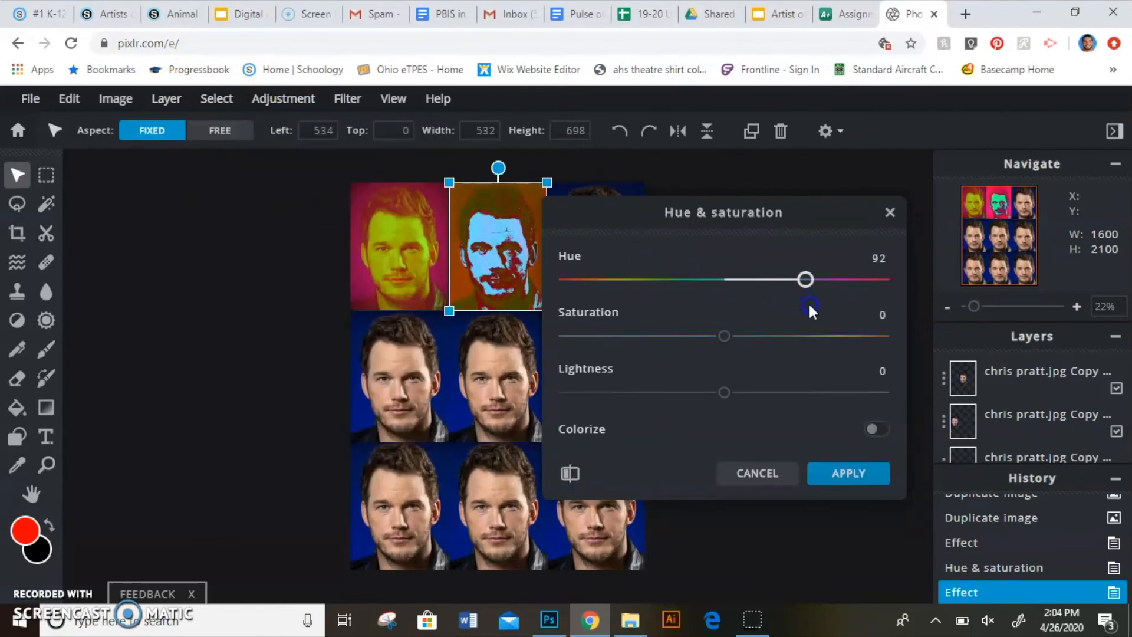
pyautogui.click(875, 478)
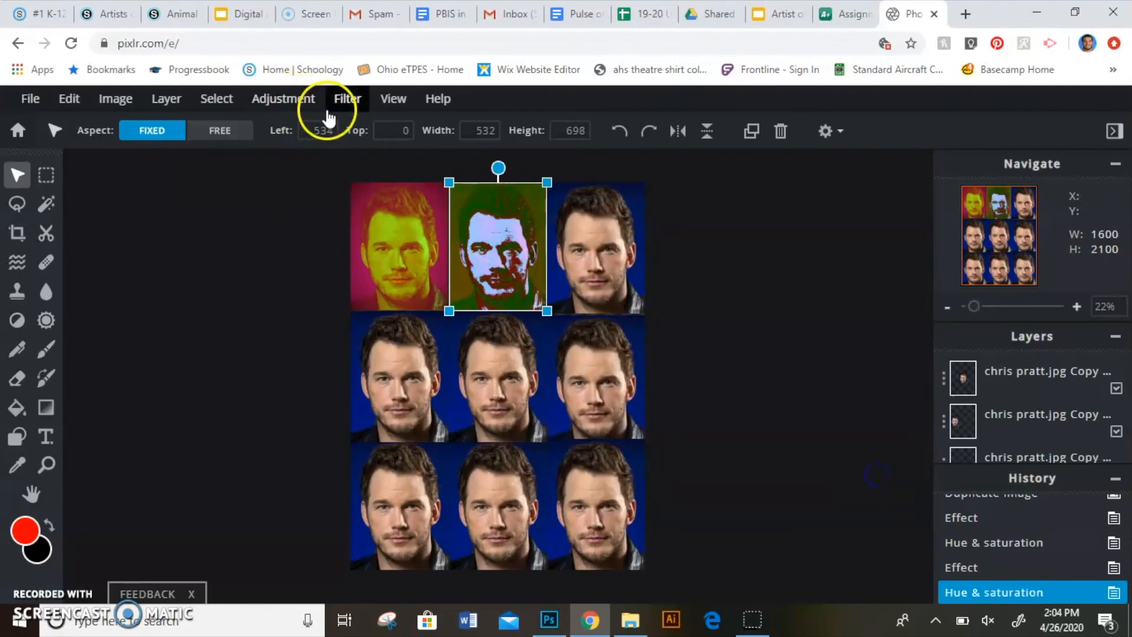
# Step: Preview a Gaussian blur of about 30 on the top row's middle portrait without applying it
pyautogui.click(345, 99)
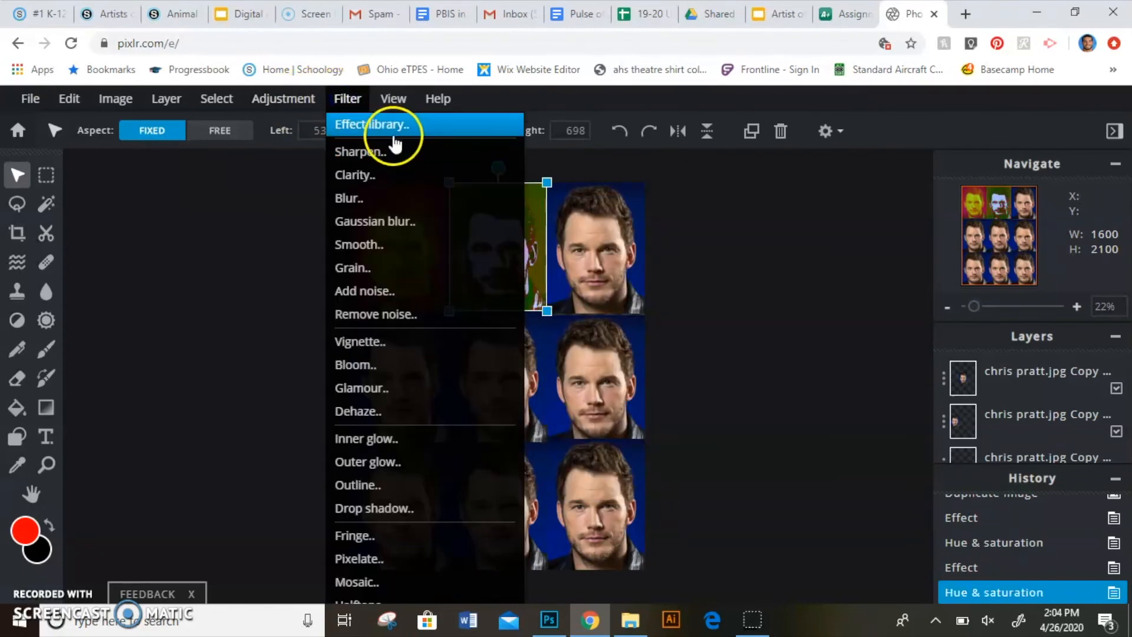
pyautogui.click(403, 223)
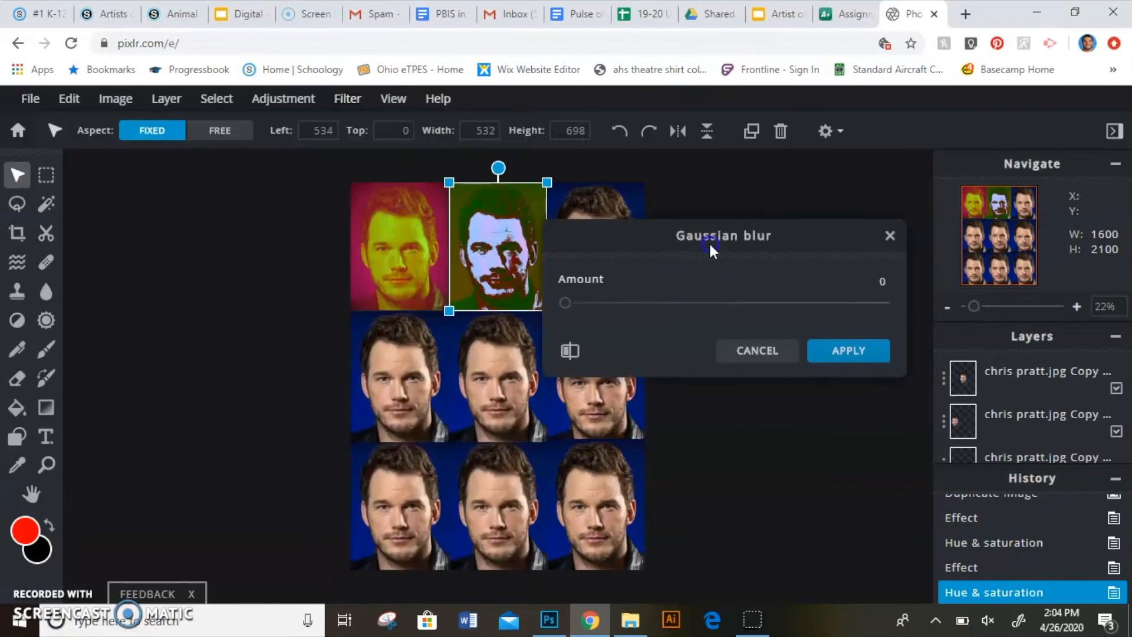
pyautogui.moveTo(710, 245); pyautogui.dragTo(867, 214)
pyautogui.moveTo(721, 274); pyautogui.dragTo(809, 274)
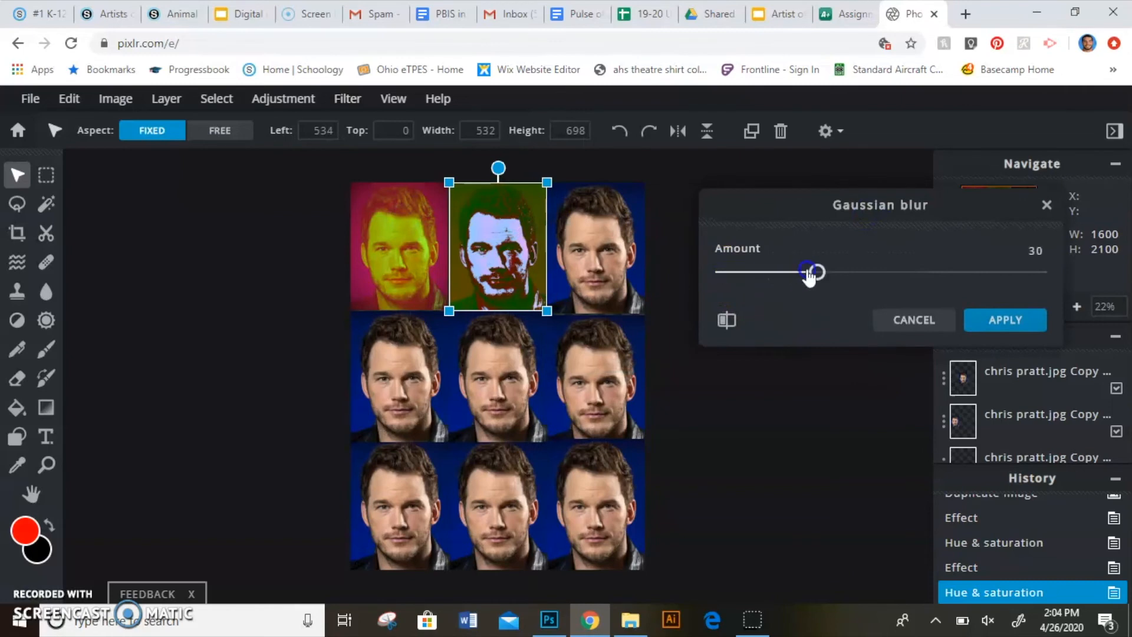
pyautogui.moveTo(922, 279); pyautogui.dragTo(925, 348)
pyautogui.click(911, 323)
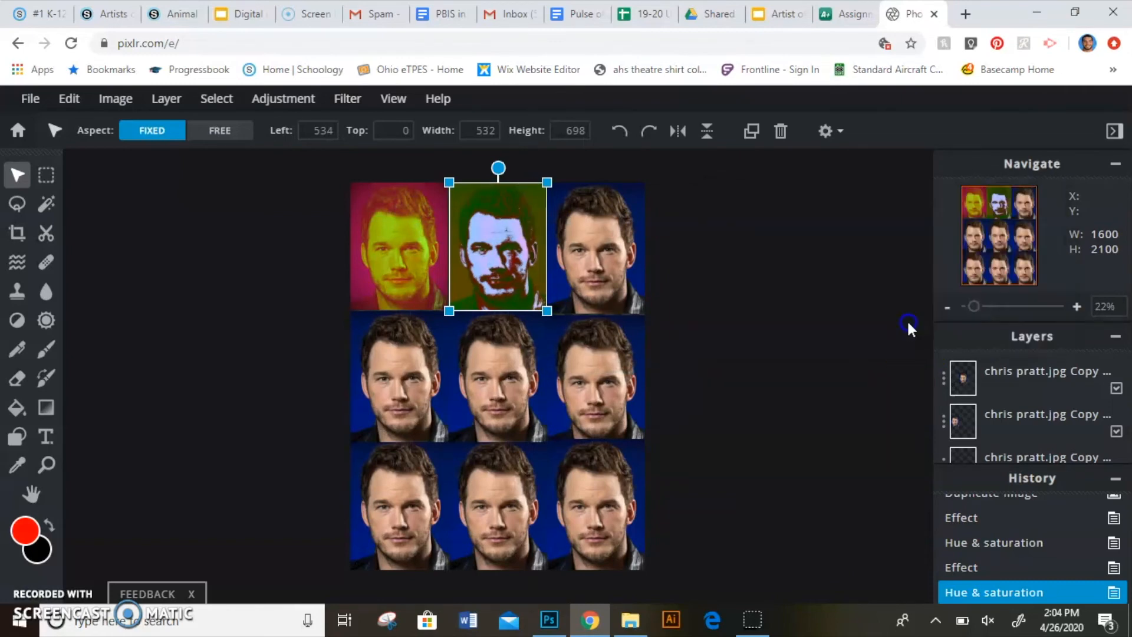
# Step: Preview the Pixelate filter at an amount of about 95 on the top row's middle portrait without applying it
pyautogui.click(354, 109)
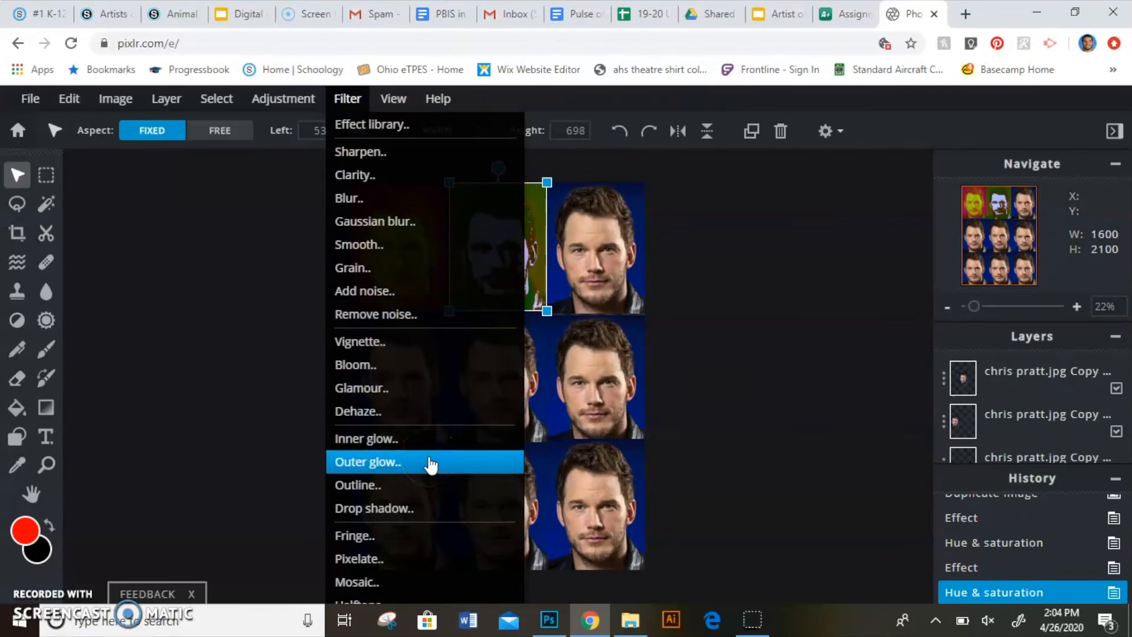
pyautogui.click(425, 565)
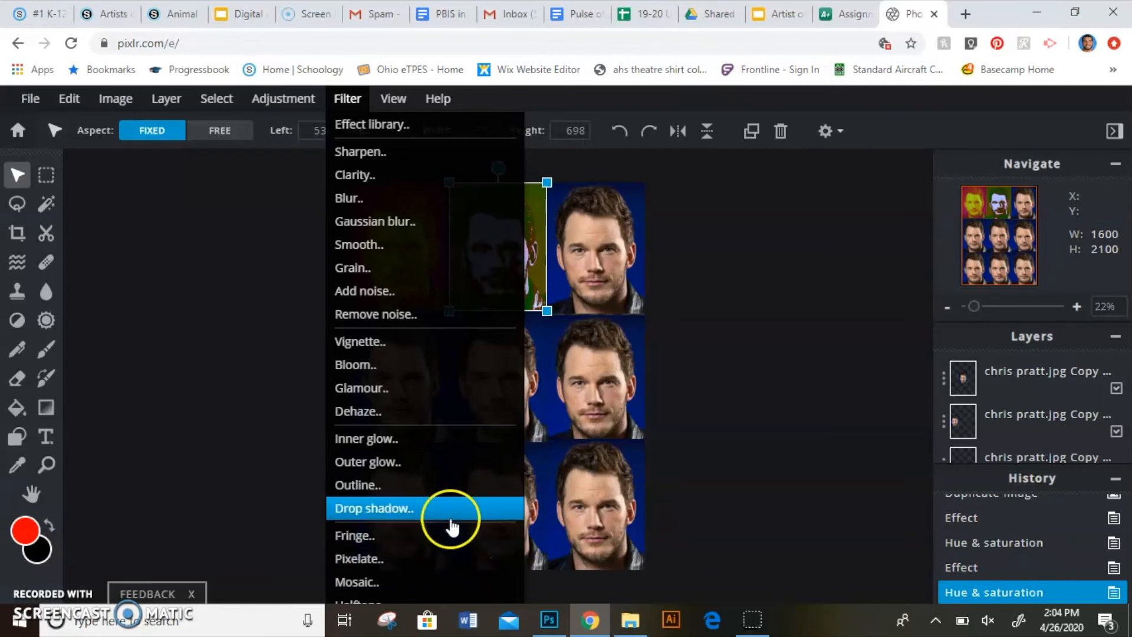
pyautogui.click(453, 558)
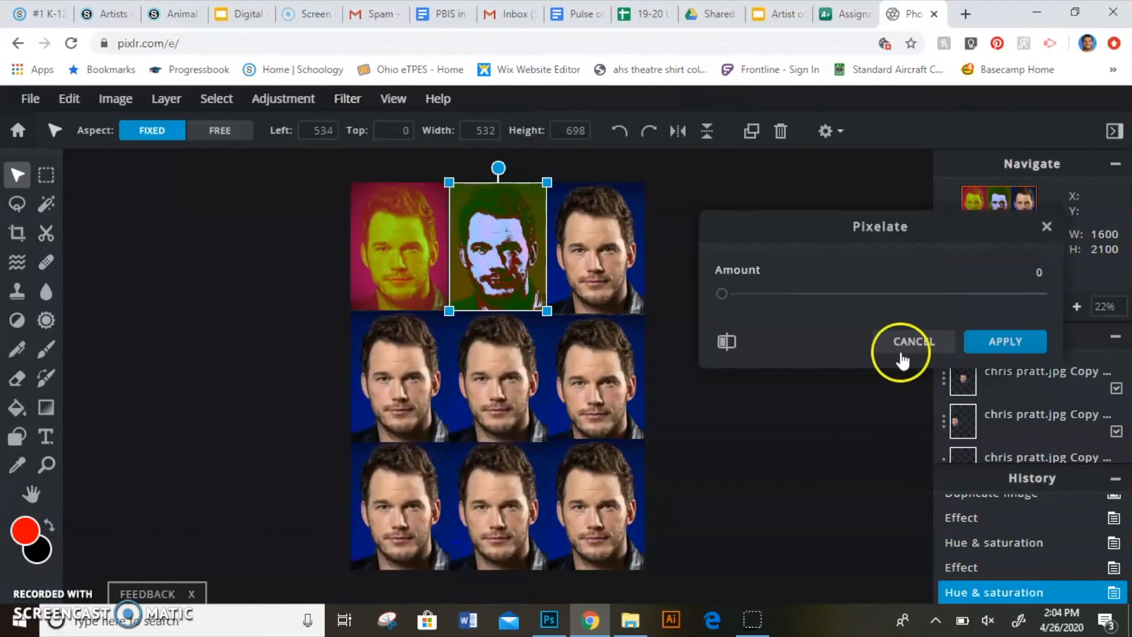
pyautogui.moveTo(883, 300); pyautogui.dragTo(1027, 279)
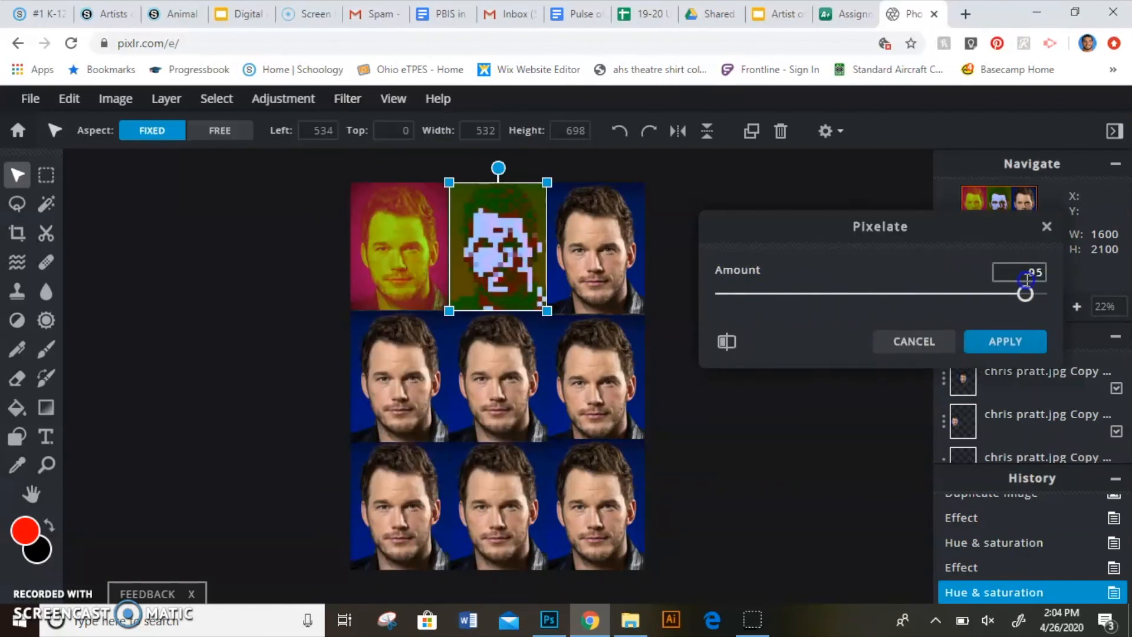
pyautogui.click(921, 339)
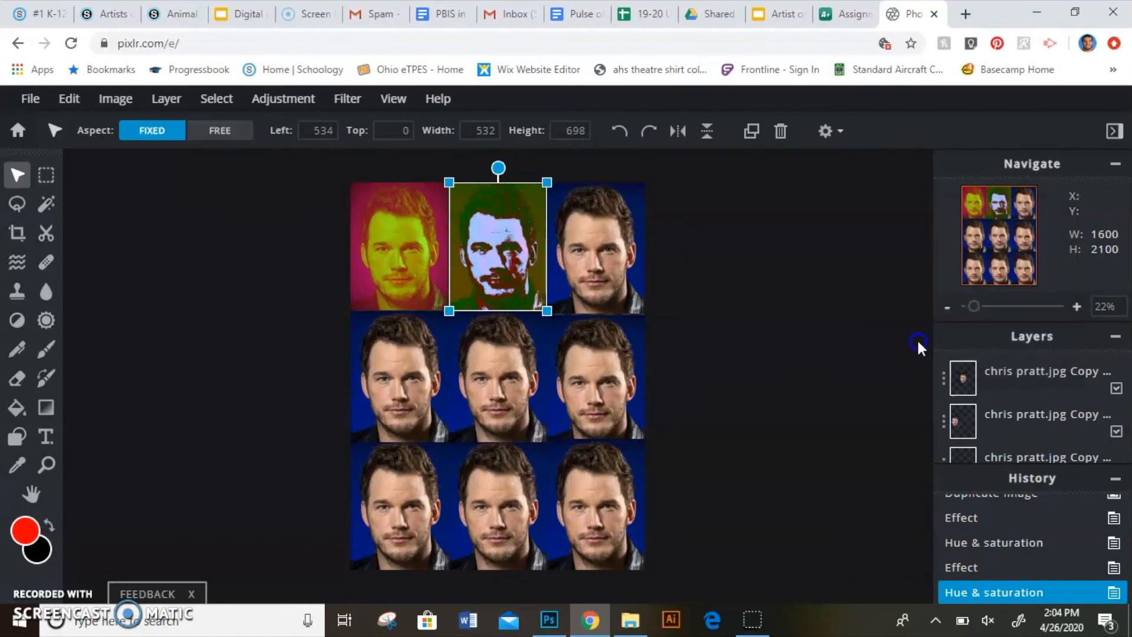
# Step: Preview the Mosaic filter on the top row's middle portrait without applying it
pyautogui.click(352, 105)
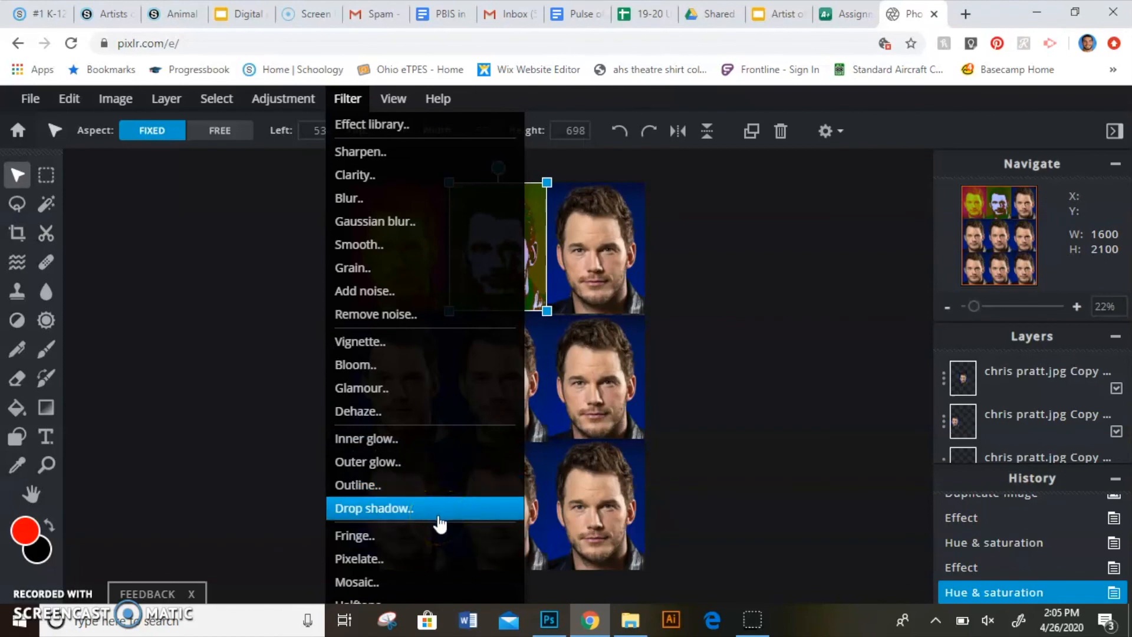
pyautogui.click(440, 578)
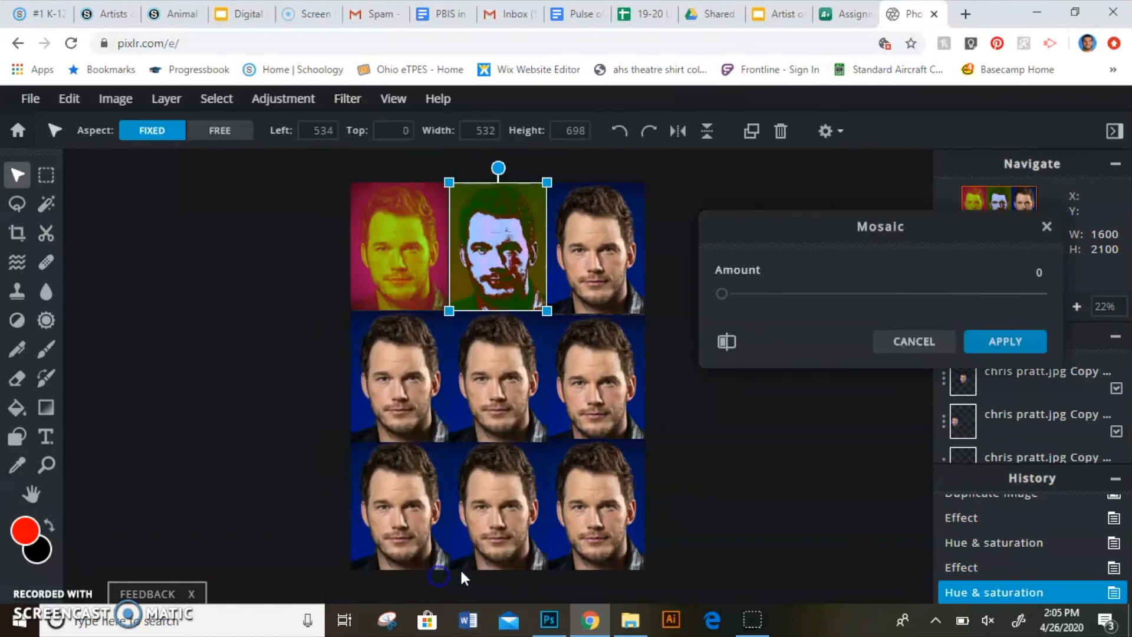
pyautogui.moveTo(782, 295); pyautogui.dragTo(927, 296)
pyautogui.click(909, 343)
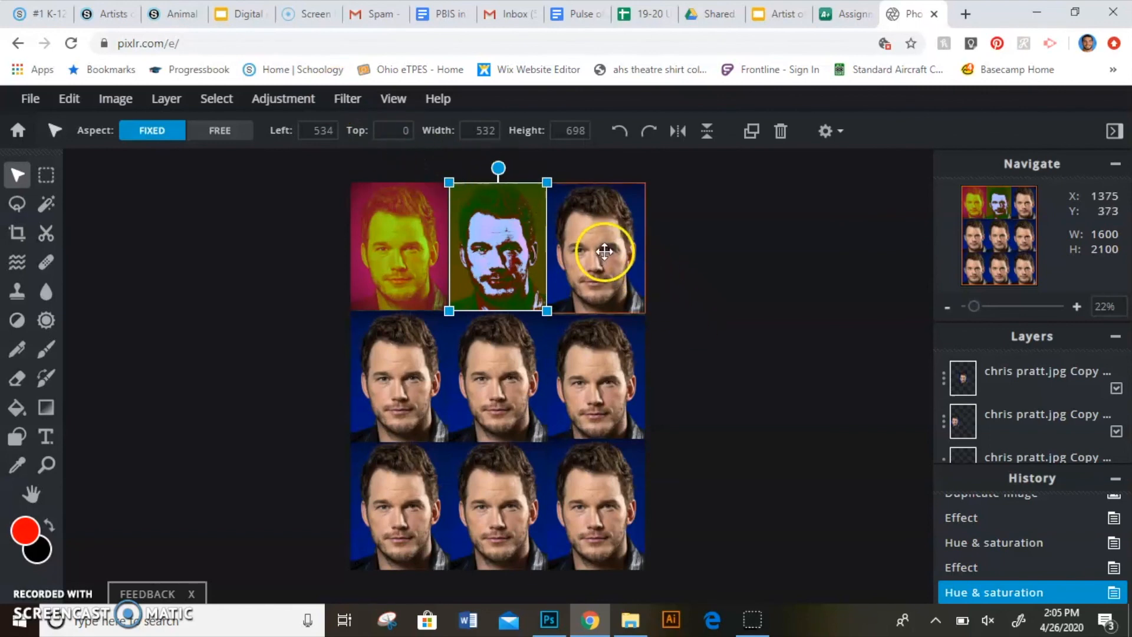
# Step: Select the first portrait in the middle row of the grid
pyautogui.click(604, 252)
pyautogui.click(389, 394)
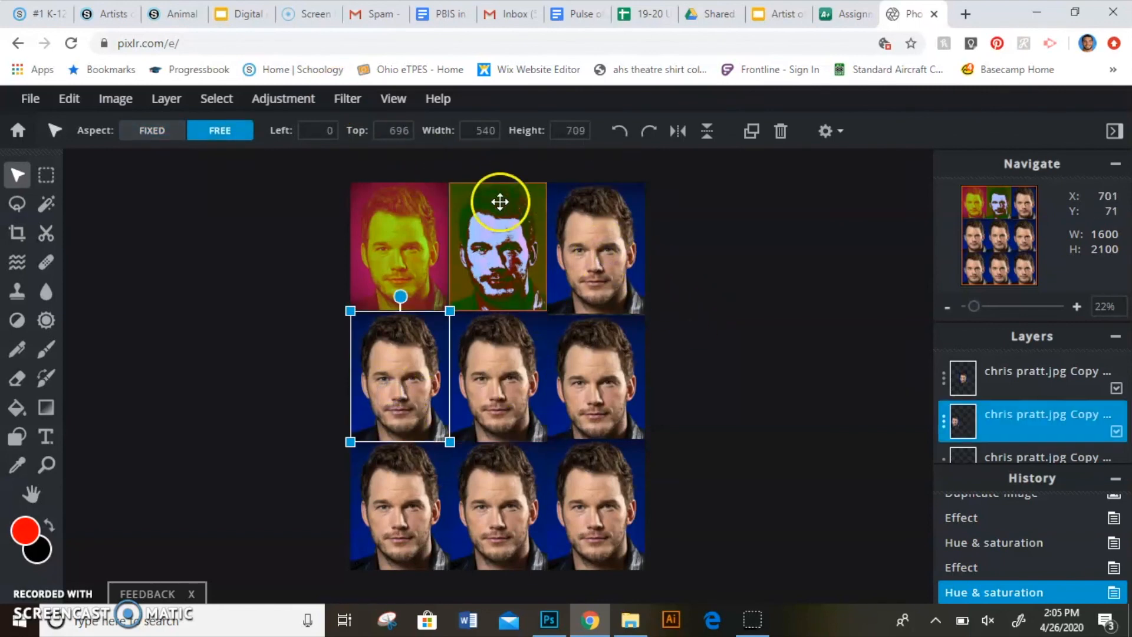